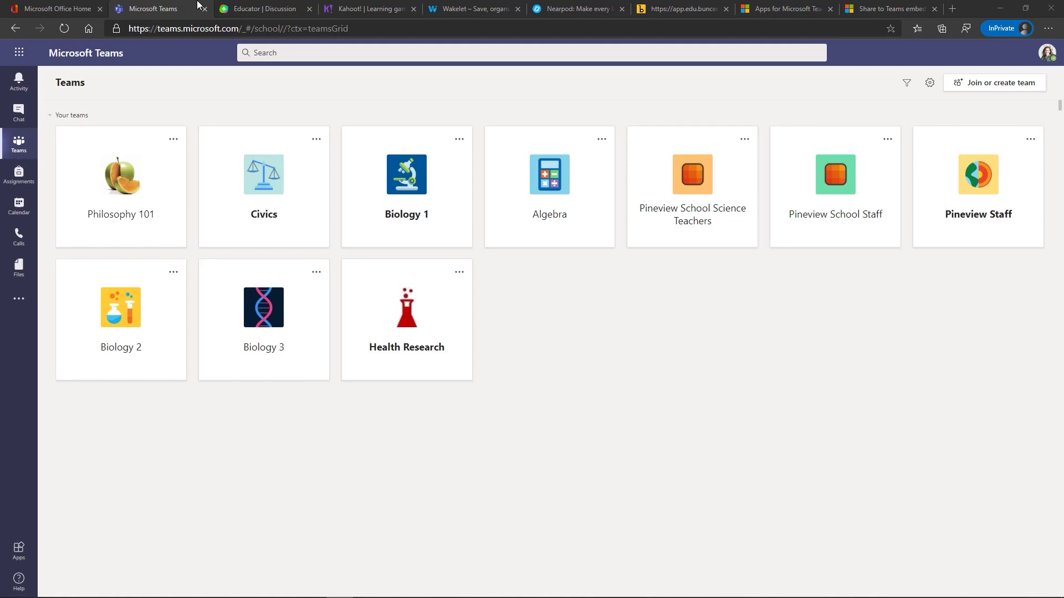
Switch from the Teams overview to the Flipgrid Discussion page listing five groups
left_click(260, 10)
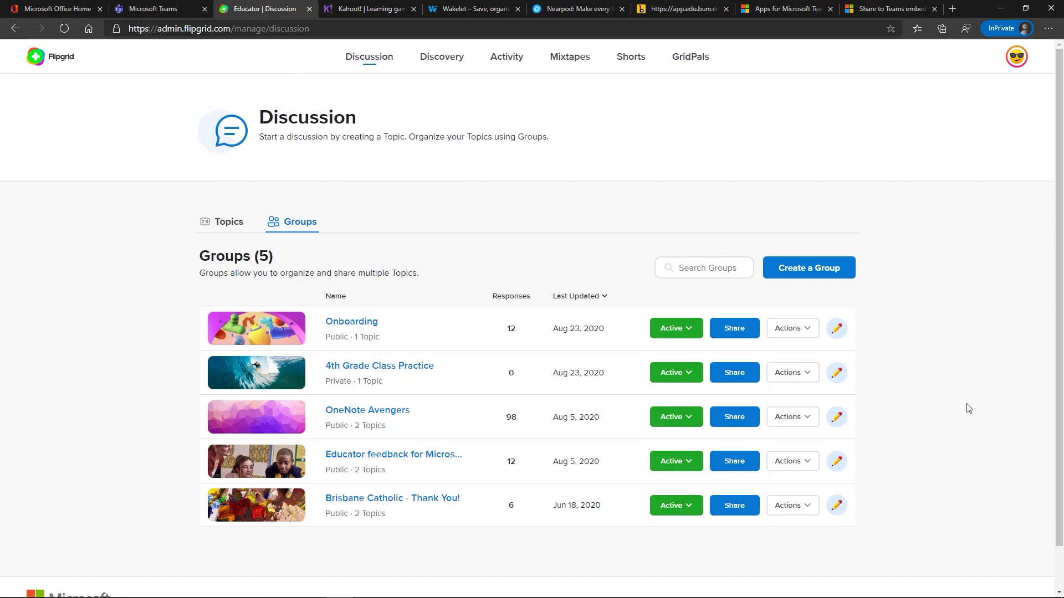
Share the OneNote Avengers Flipgrid group to Microsoft Teams
left_click(720, 423)
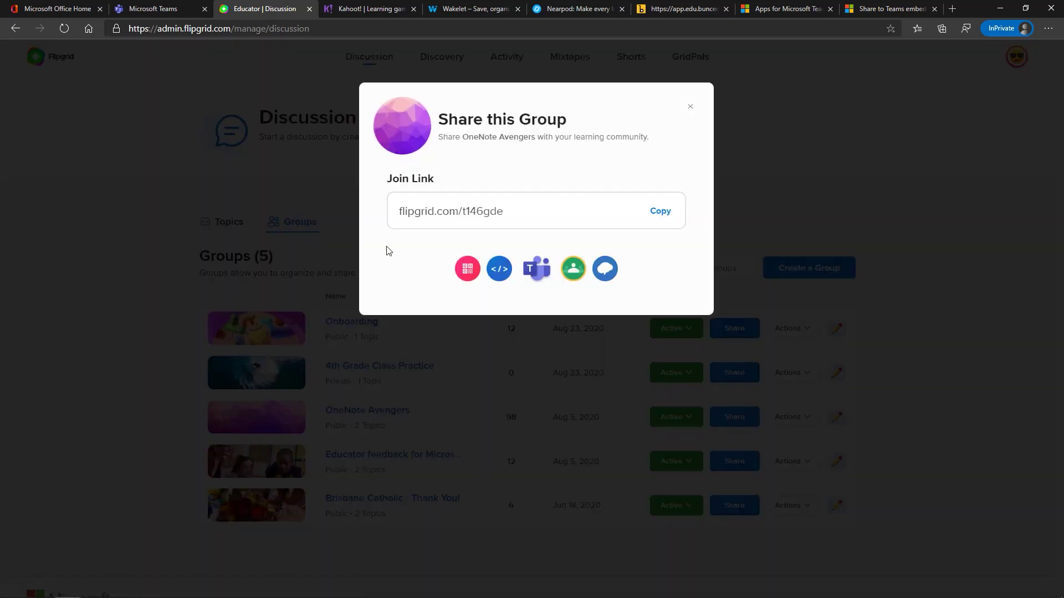
left_click(535, 270)
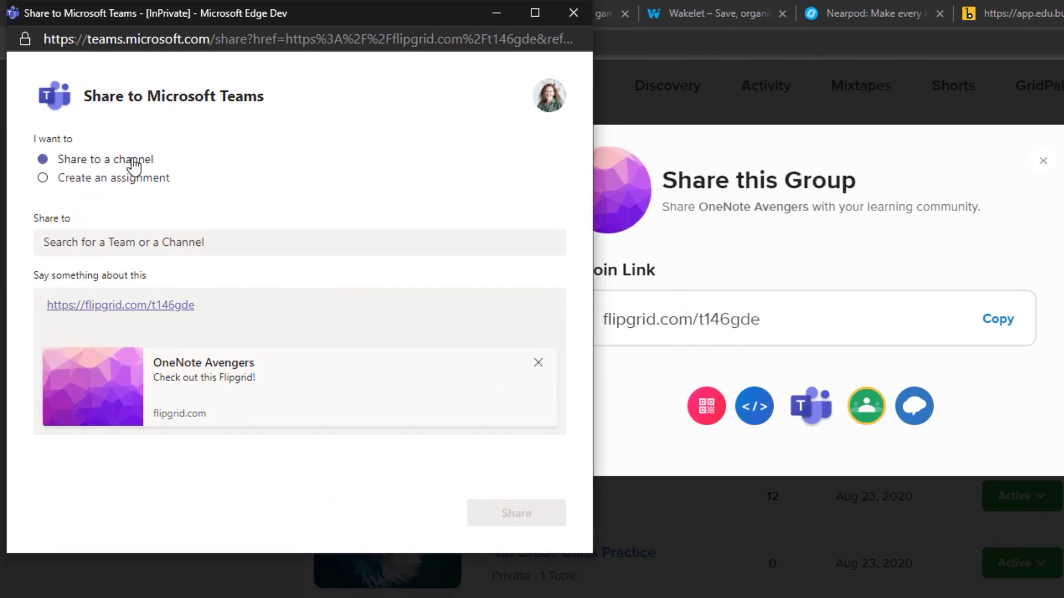
Start a Philosophy 101 assignment titled 'Flipgrid Assignment' asking students to record a Flipgrid about OneNote
left_click(47, 182)
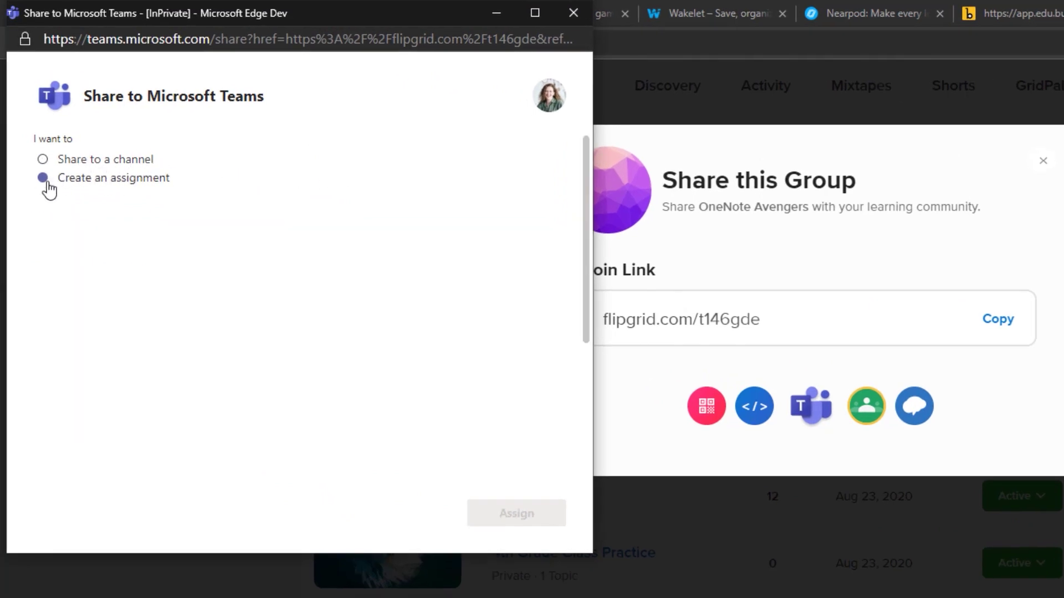
left_click(537, 253)
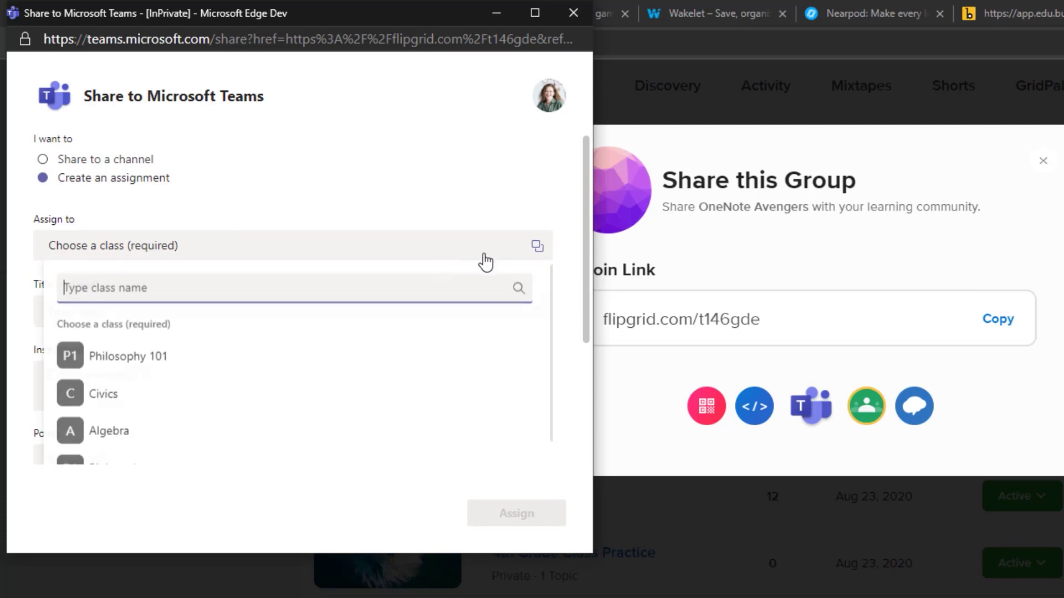
left_click(145, 363)
left_click(151, 319)
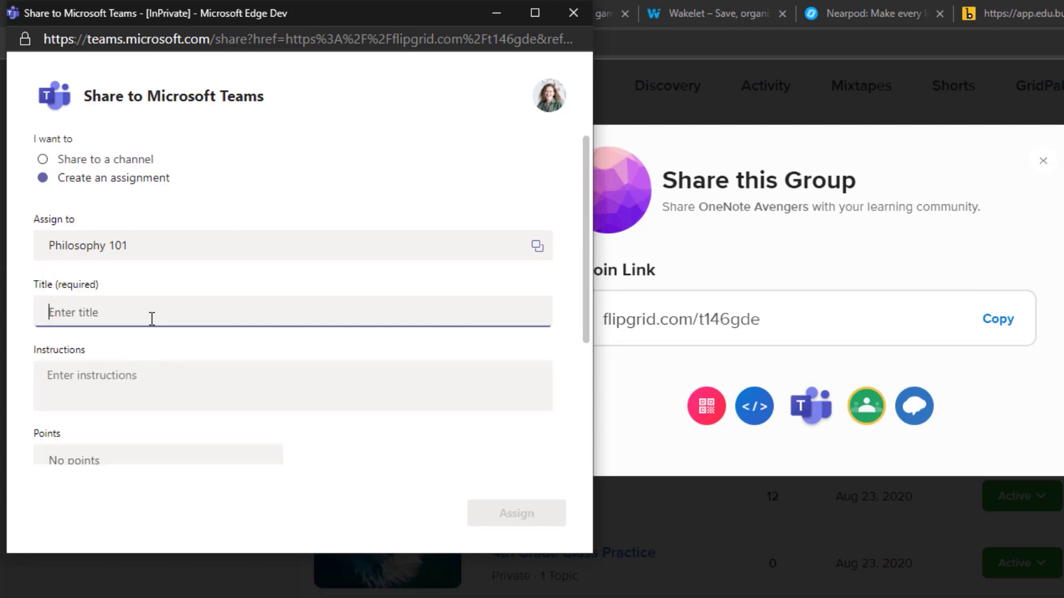
type("Flipgrid Assignment")
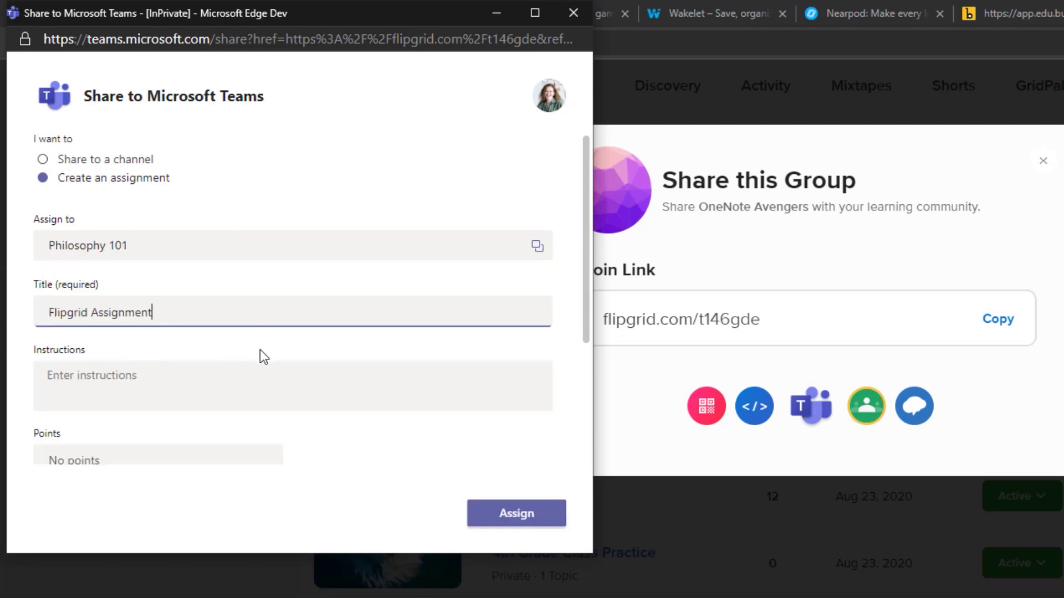
left_click(294, 386)
type("Please record a Flipgrid explaining your love of OneNote")
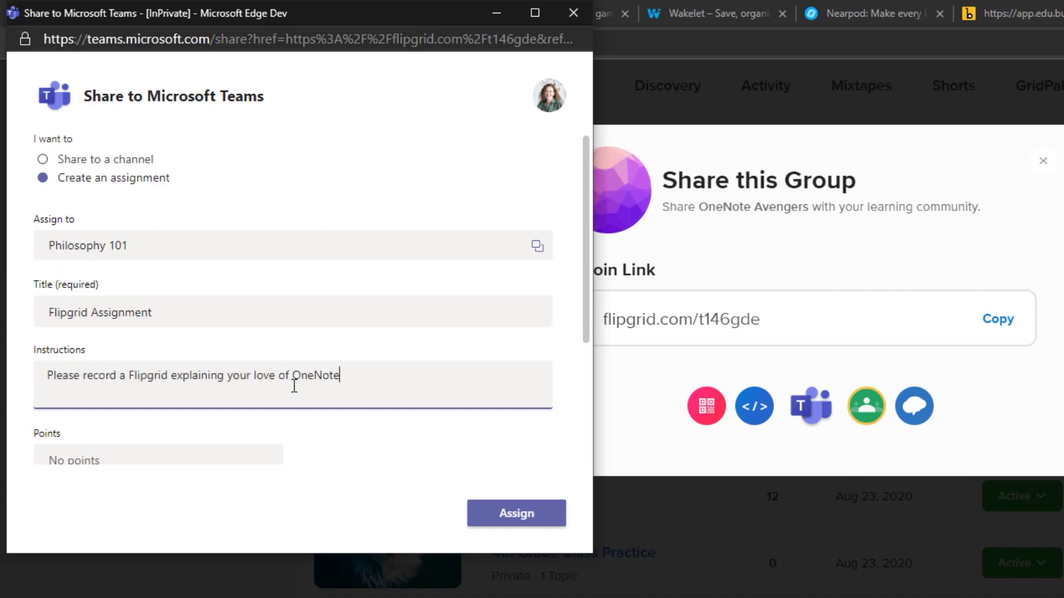
Give the assignment 10 points and an Aug 28, 2020 due date, then assign it
scroll(352, 406, "down", 1)
left_click(251, 377)
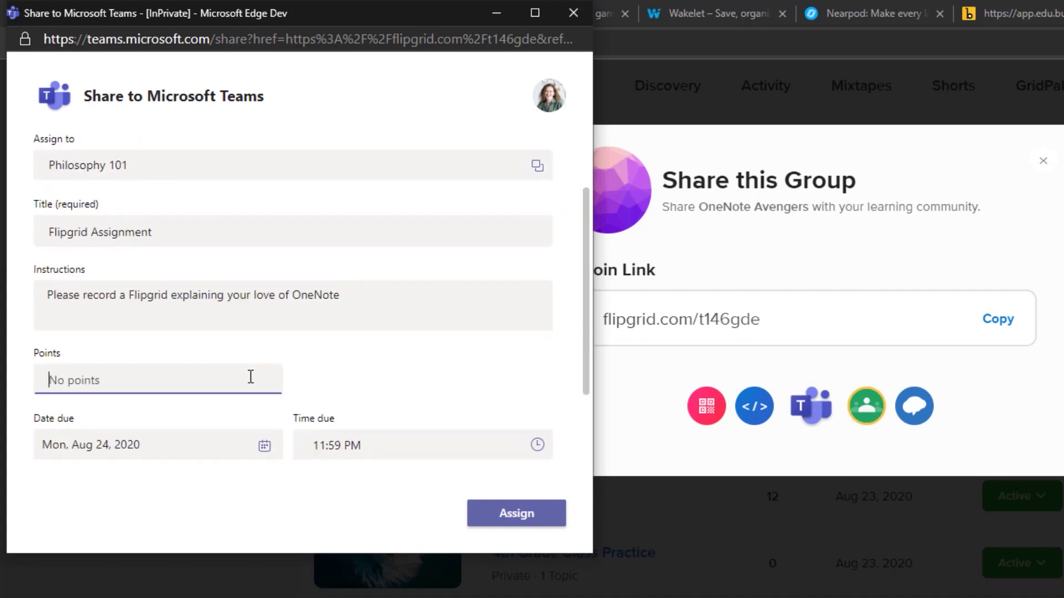
type("10")
scroll(230, 373, "down", 2)
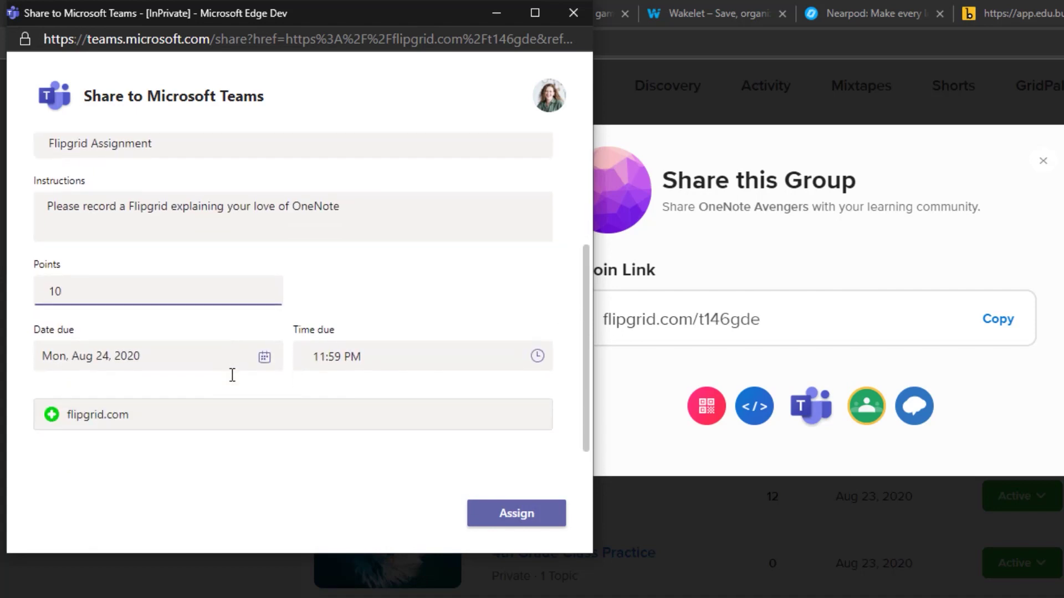
left_click(263, 353)
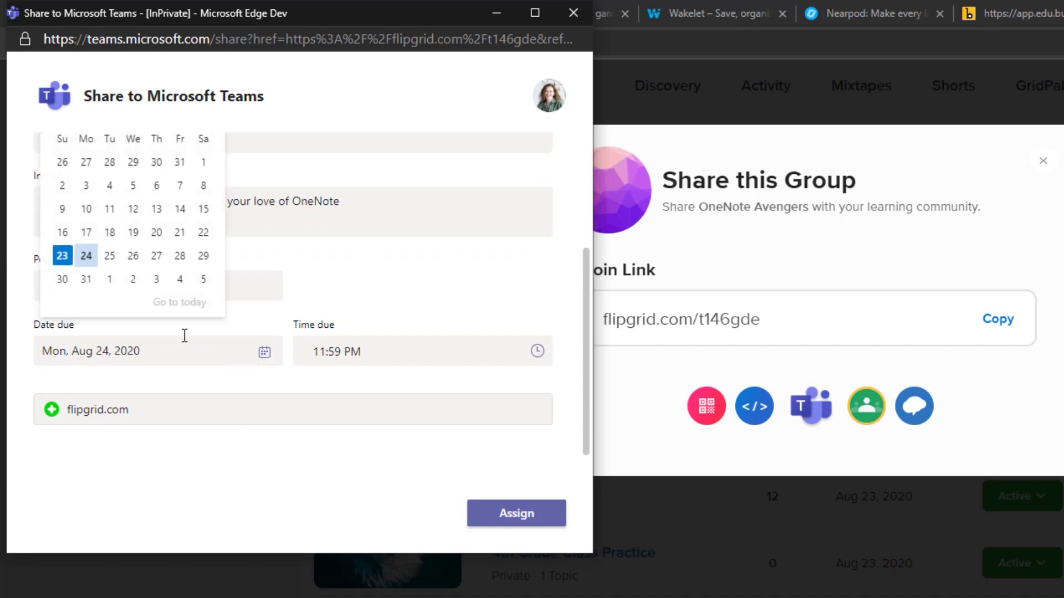
left_click(181, 256)
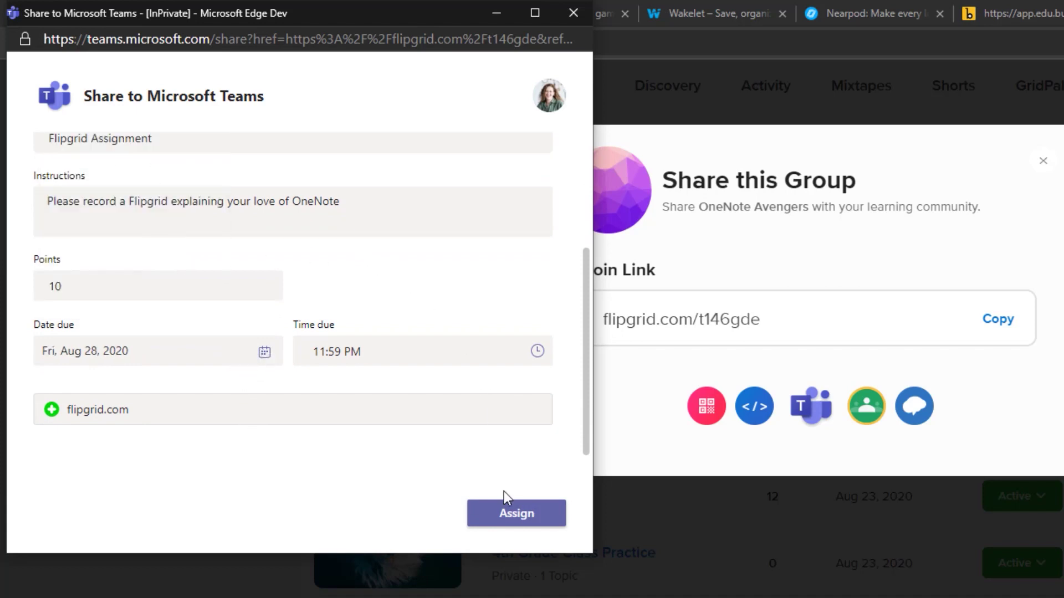
left_click(520, 523)
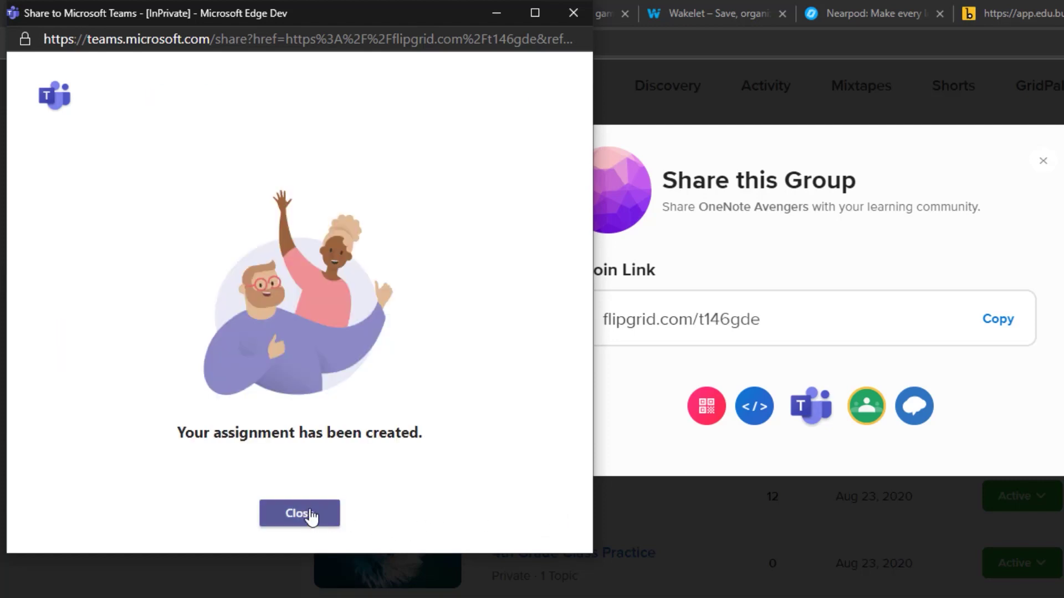
left_click(310, 514)
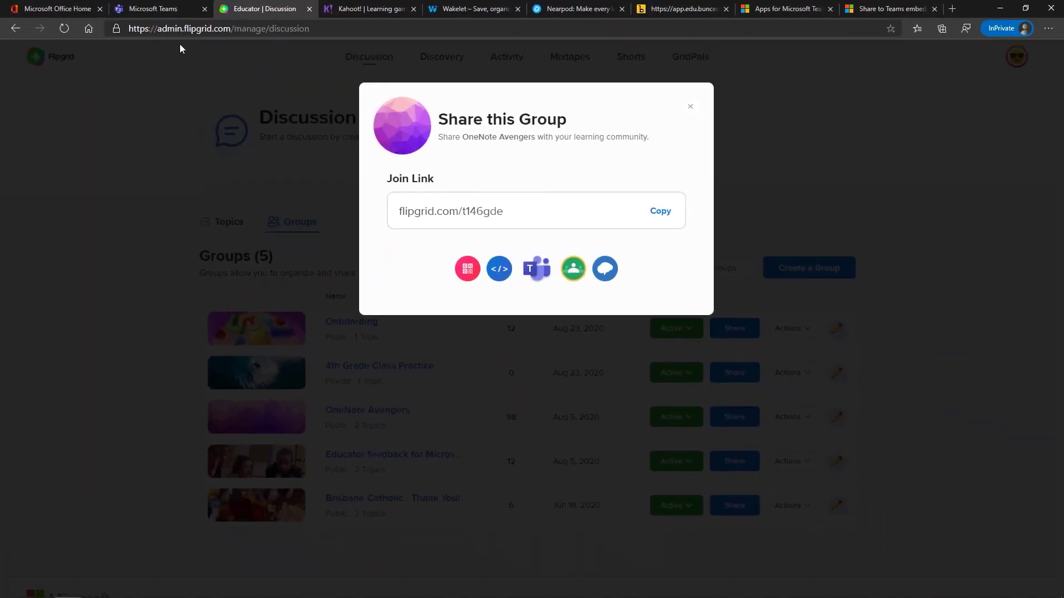
Check Flipgrid Assignment in Philosophy 101's Assignments tab, then return to the assignments list
left_click(158, 16)
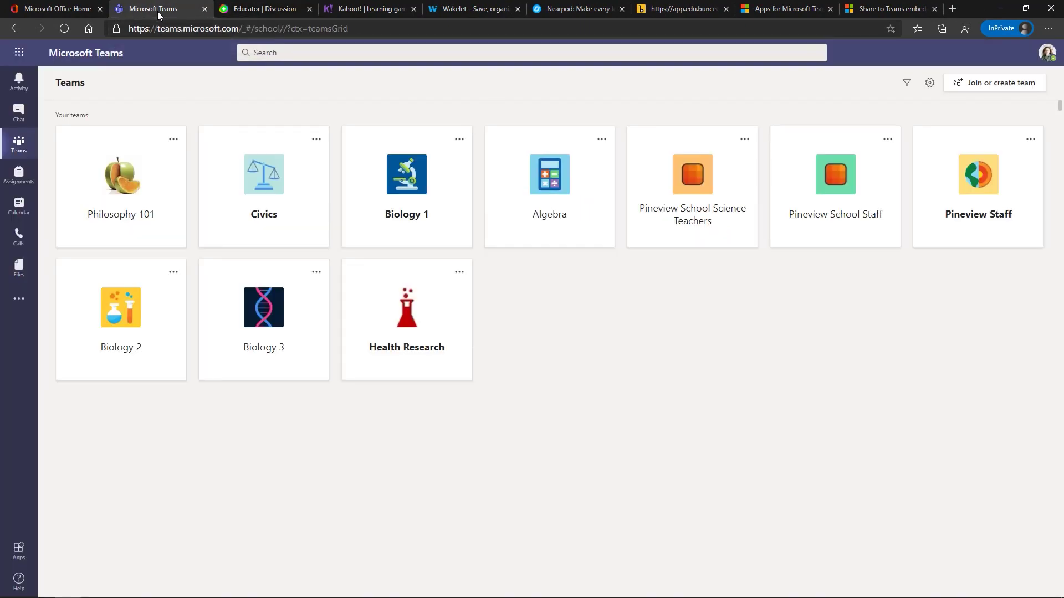
left_click(96, 199)
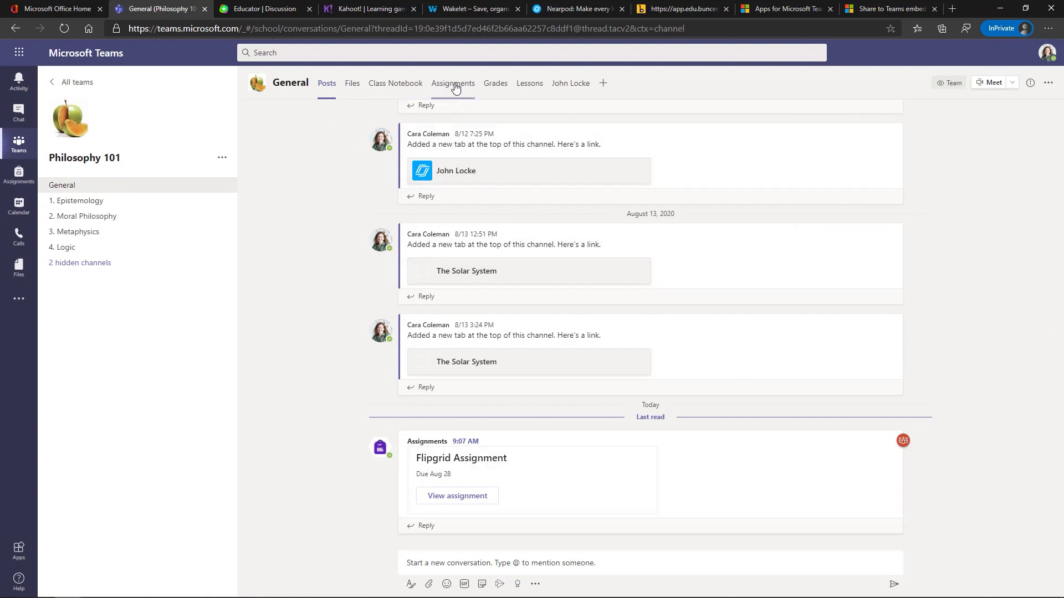
left_click(454, 90)
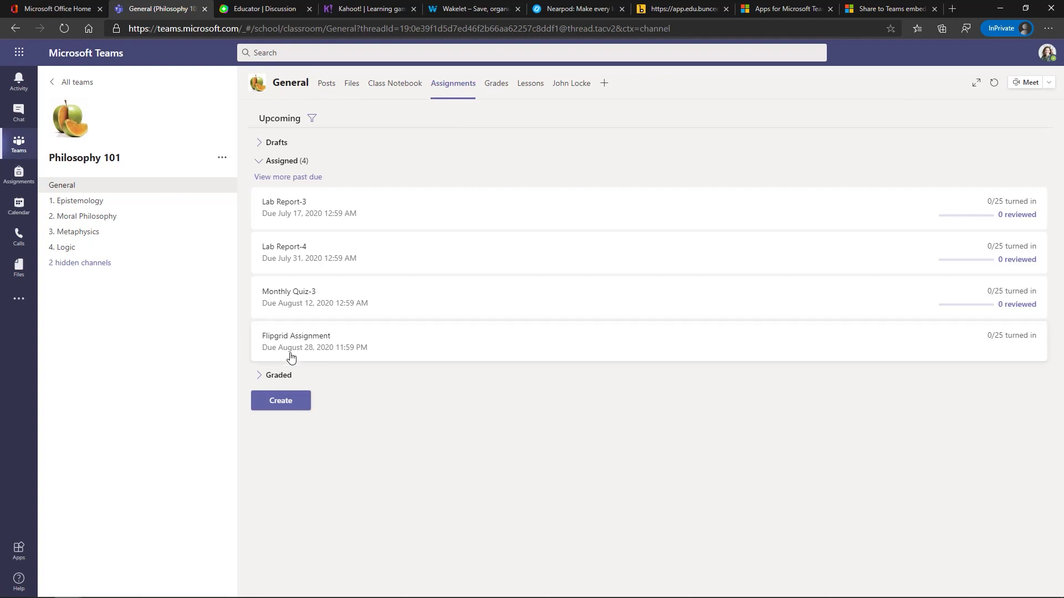
left_click(272, 348)
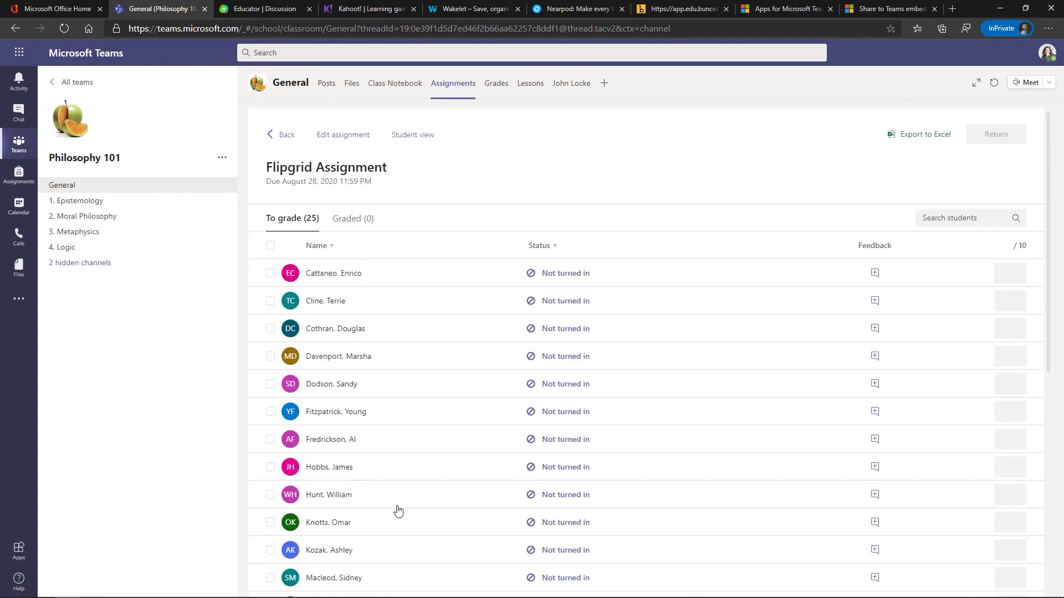
left_click(272, 136)
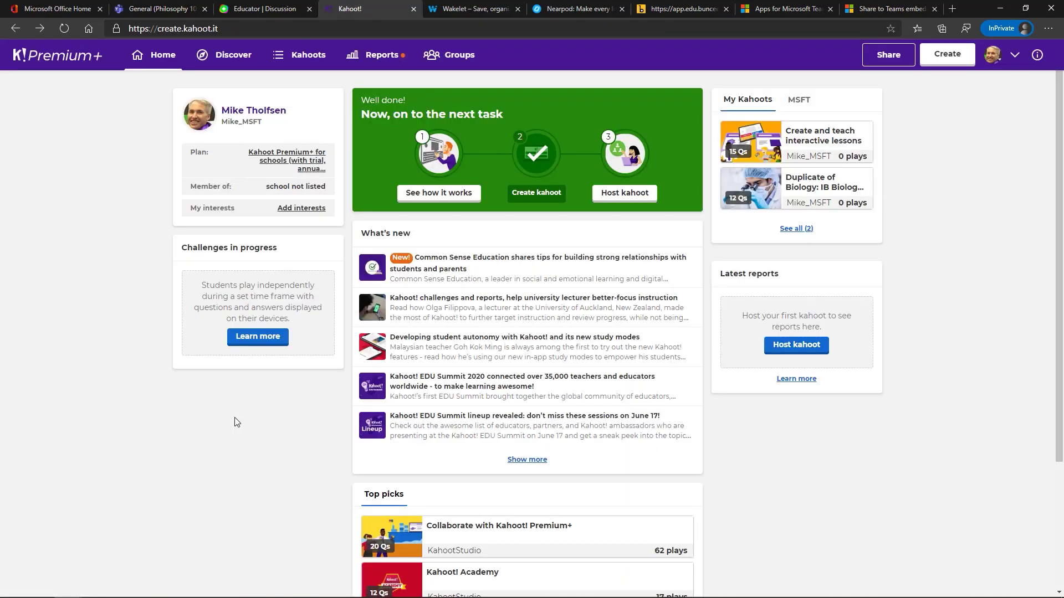
Open the 'Create and teach interactive lessons' kahoot and share it to Microsoft Teams
left_click(834, 133)
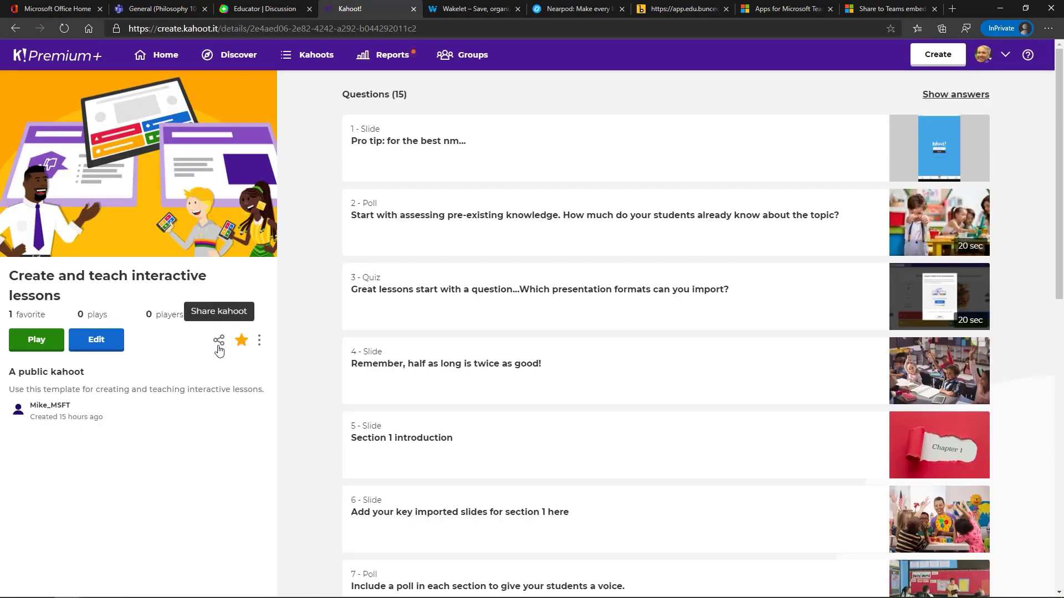
left_click(219, 342)
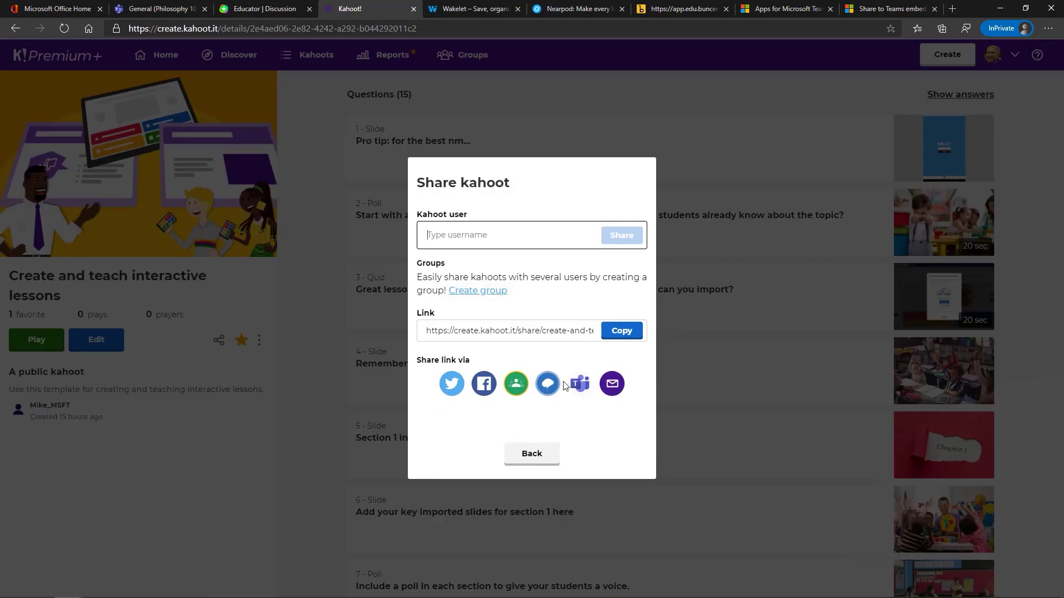
left_click(582, 390)
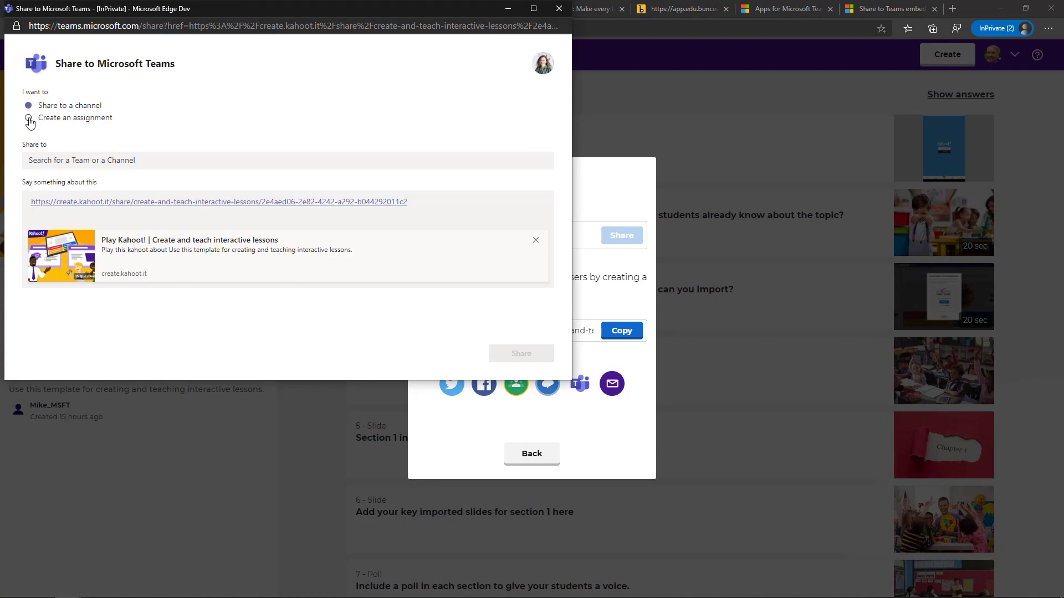
Start a Philosophy 101 assignment titled 'Kahoot Assignment'
left_click(29, 118)
left_click(111, 161)
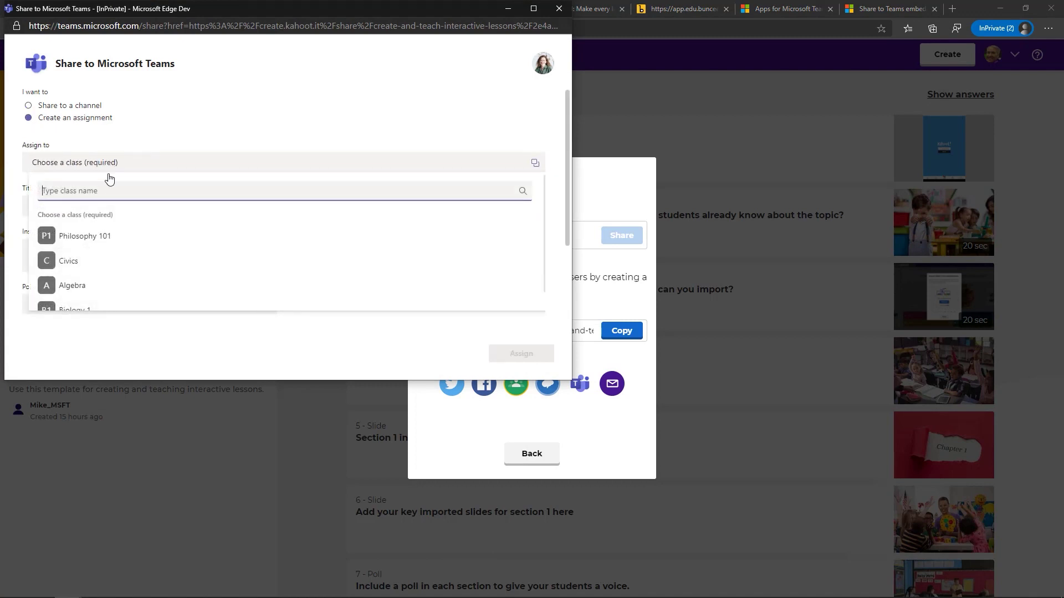
left_click(121, 245)
left_click(66, 197)
type("Kahoot Assignment")
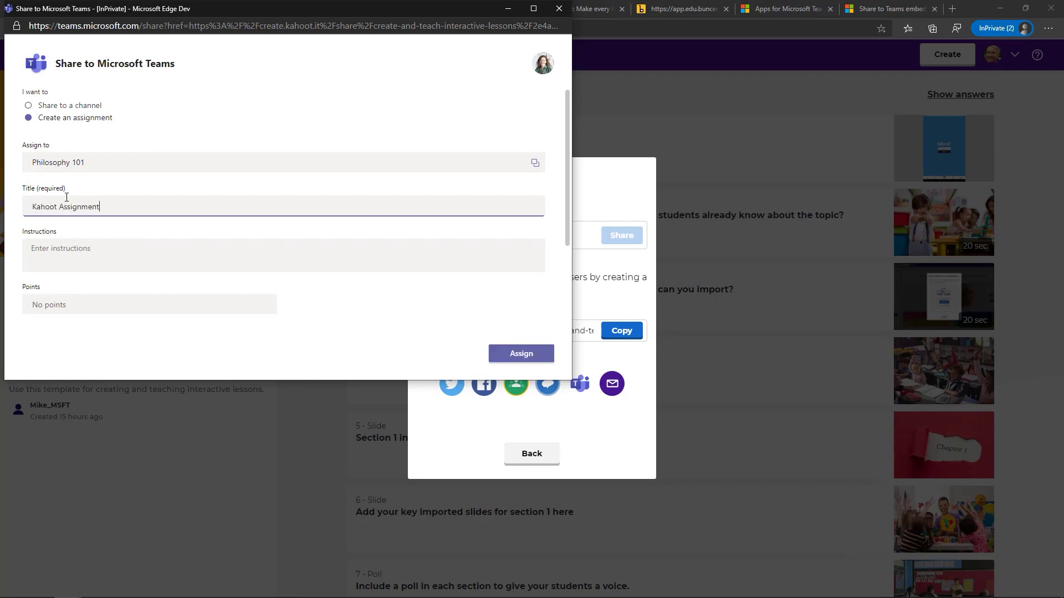
Give the assignment 50 points and an Aug 28, 2020 due date, then assign it
scroll(104, 253, "down", 1)
left_click(136, 267)
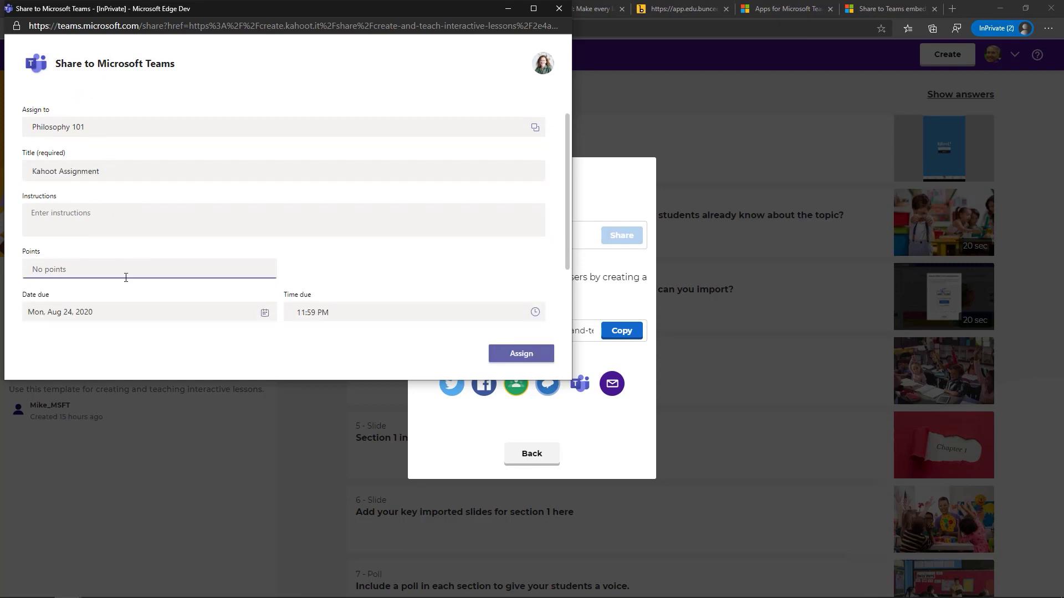
type("50")
left_click(255, 312)
left_click(119, 249)
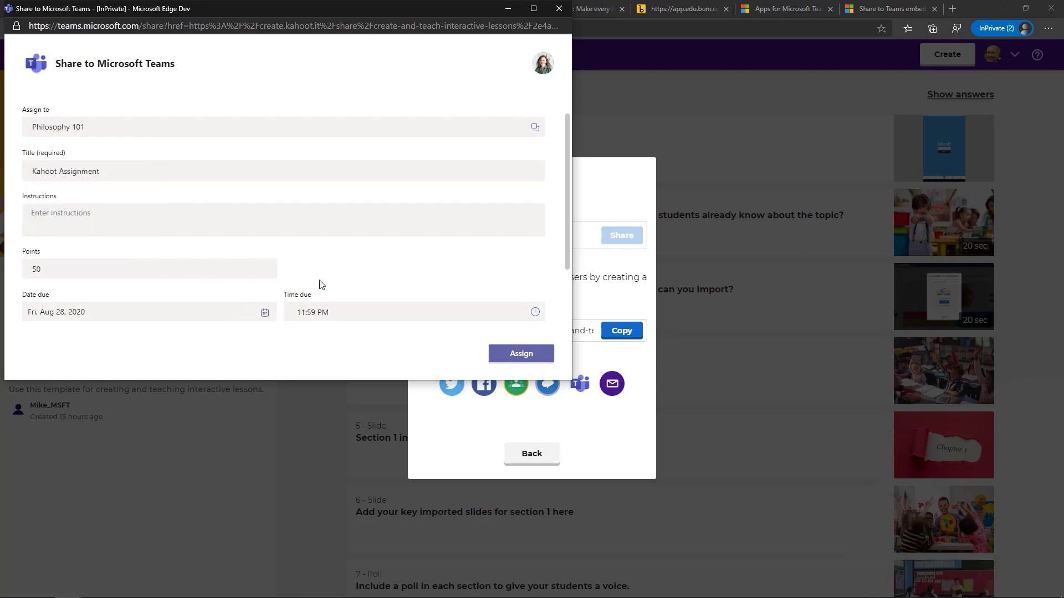
scroll(360, 293, "down", 2)
left_click(513, 357)
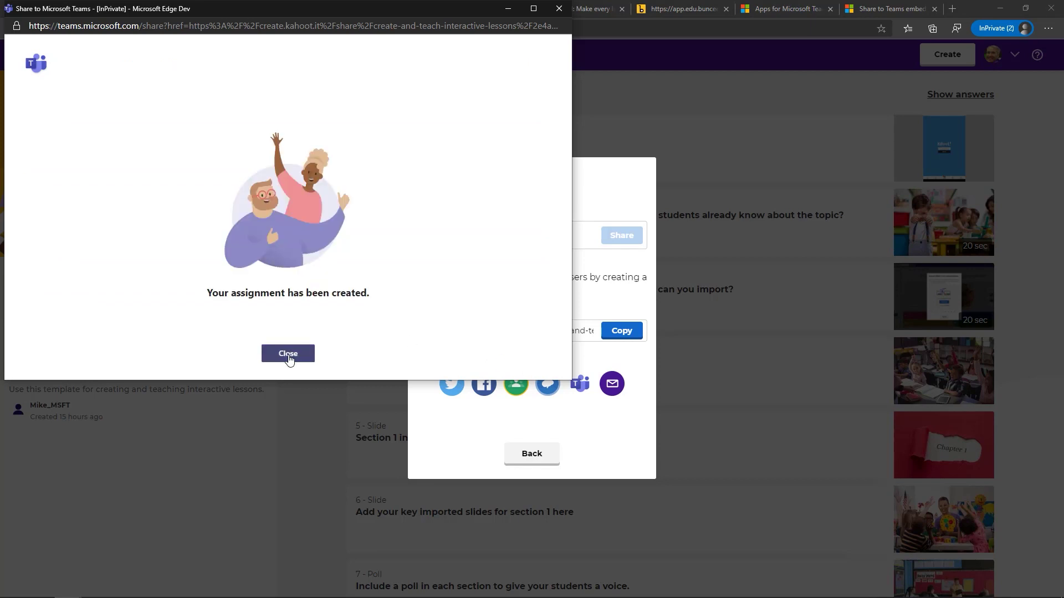
left_click(290, 359)
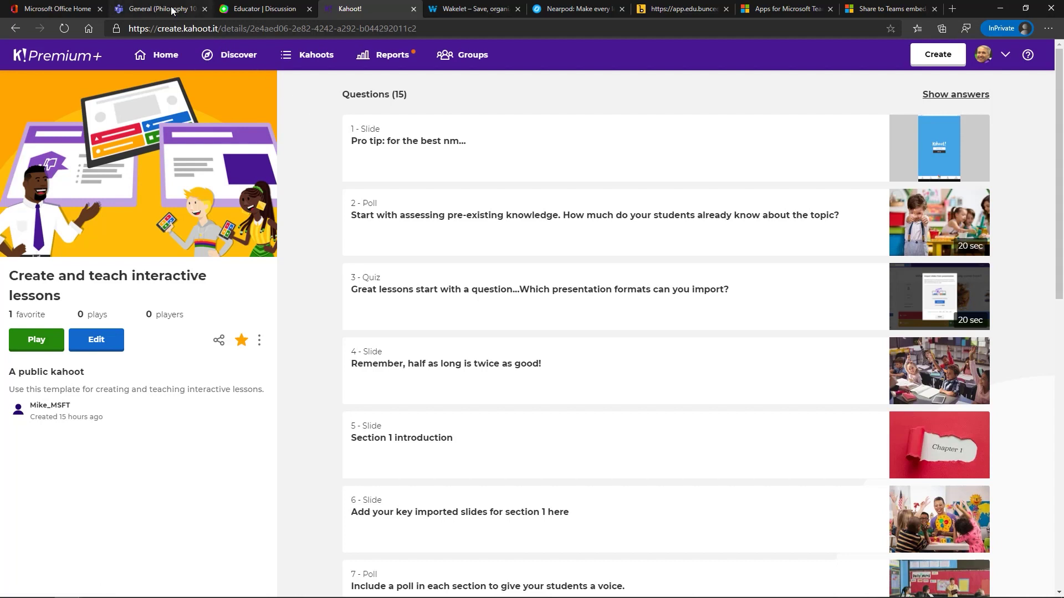
Return to Philosophy 101 in Teams and refresh its assignments list to show Kahoot Assignment
left_click(150, 9)
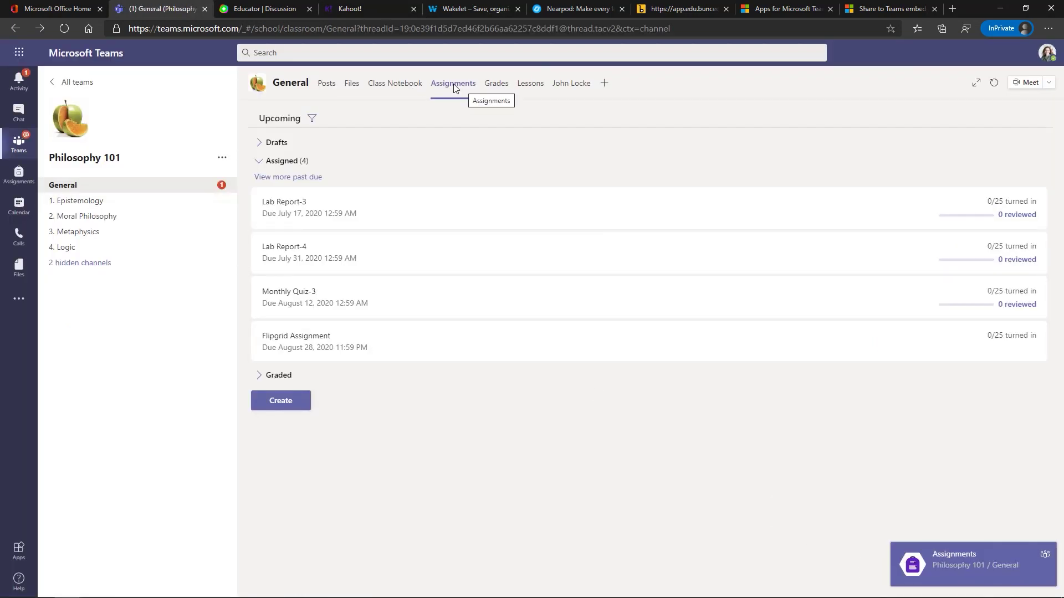
left_click(989, 86)
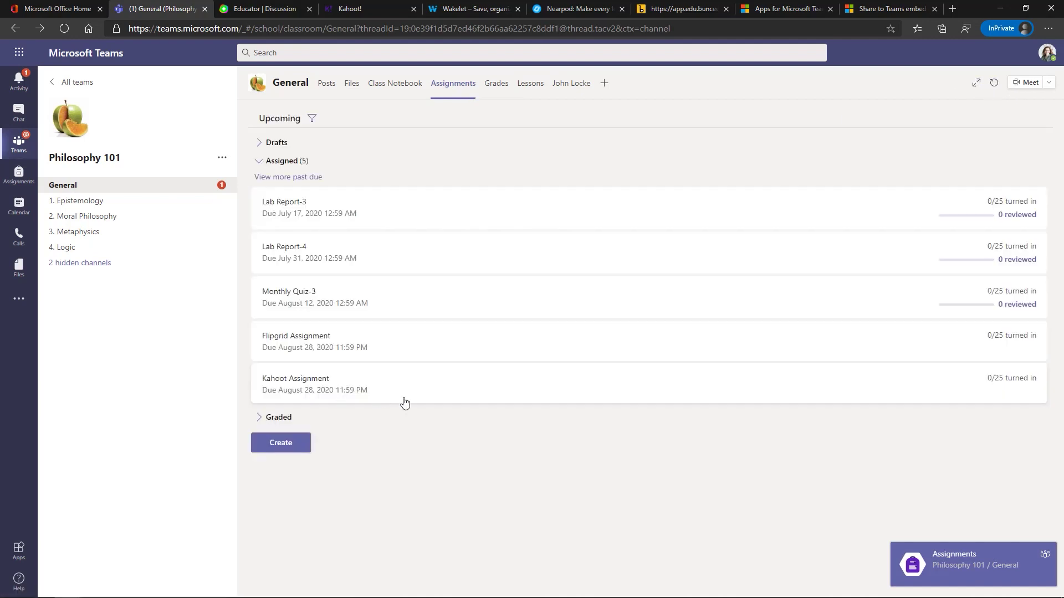
Open Wakelet's Microsoft Inclusive Classroom collection and share it to Microsoft Teams
left_click(476, 9)
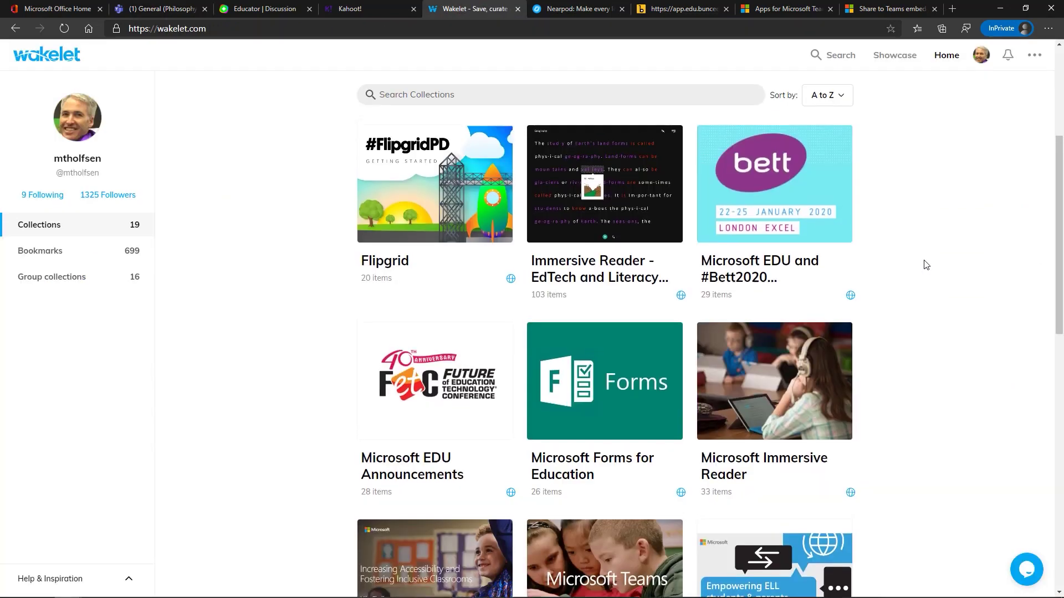
scroll(907, 352, "up", 1)
scroll(907, 355, "down", 5)
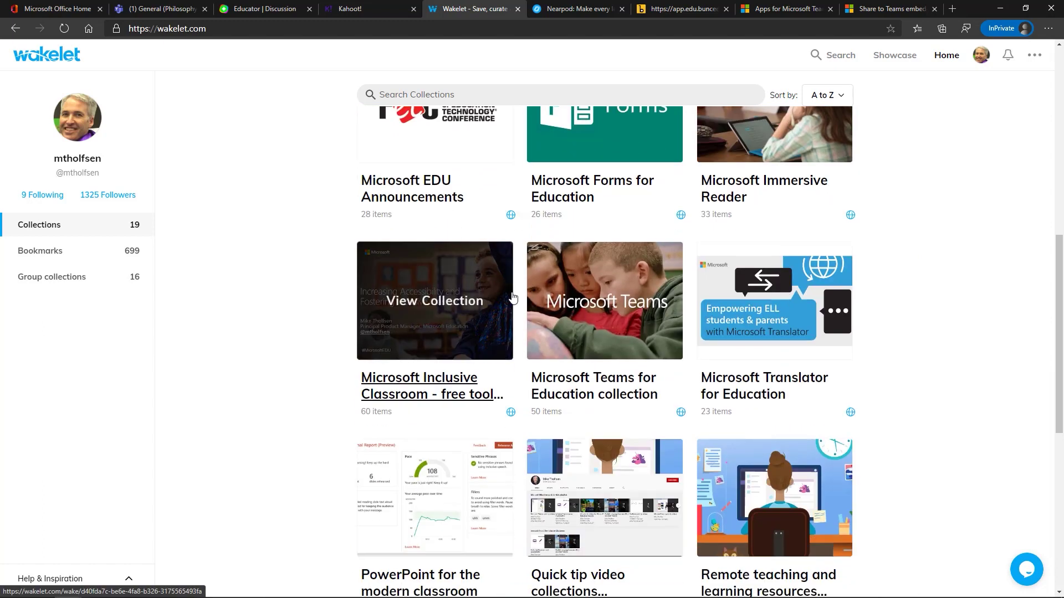
left_click(426, 384)
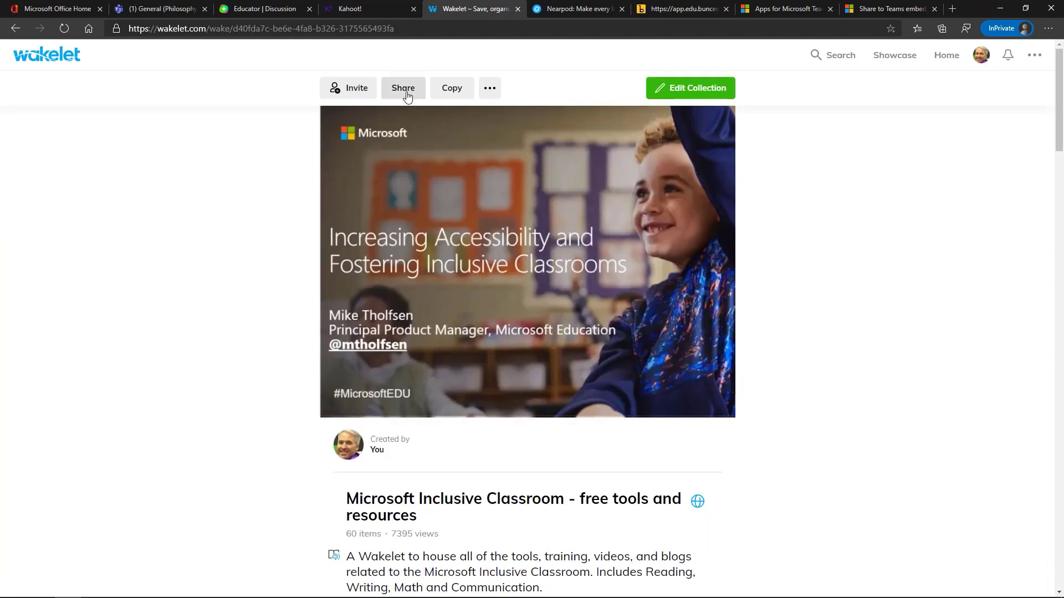
left_click(405, 92)
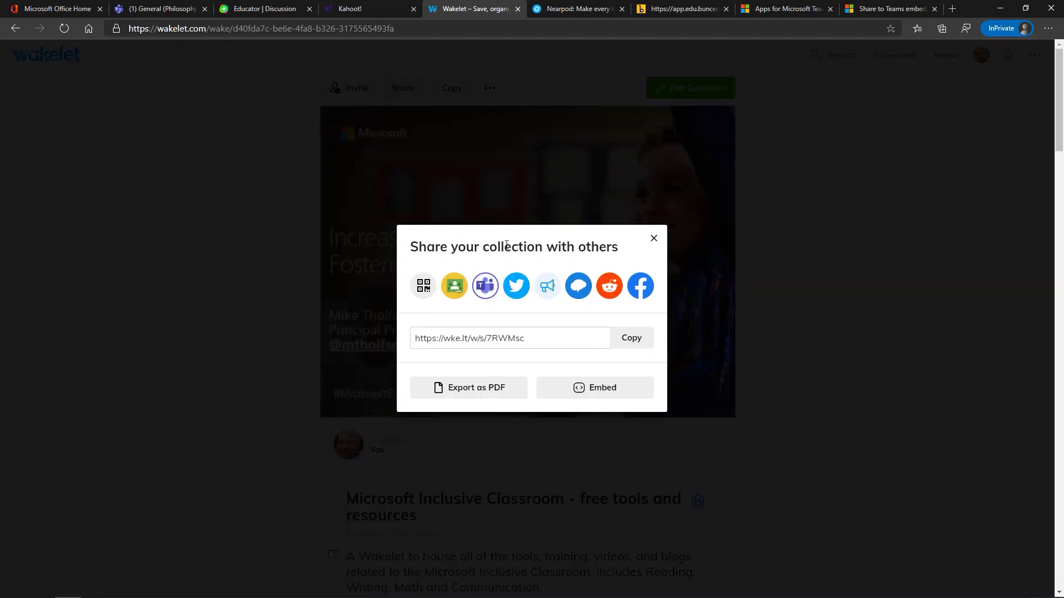
left_click(486, 287)
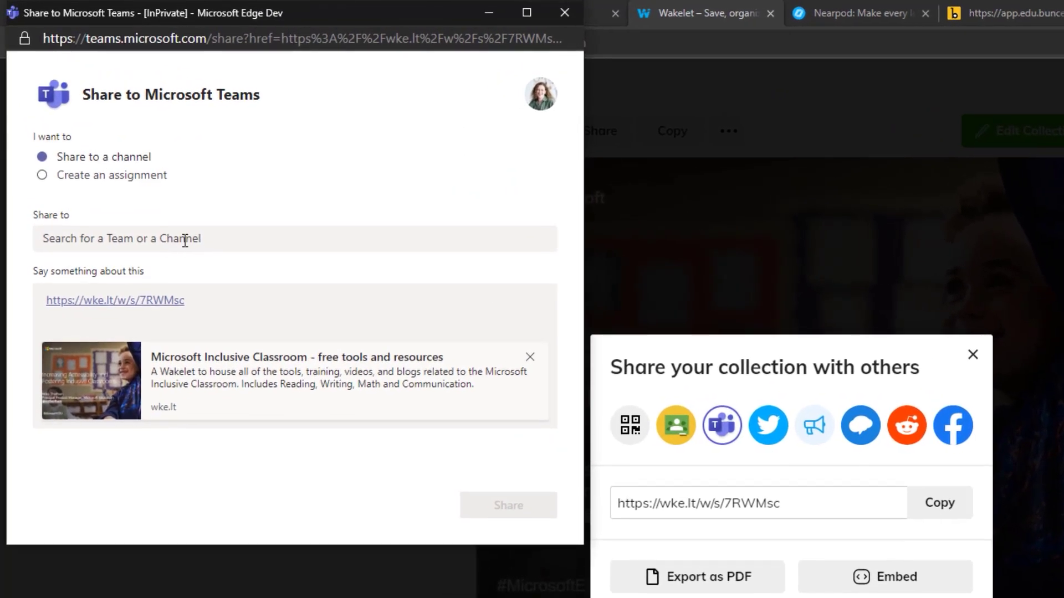
Post the Wakelet collection link to Philosophy 101's 3. Metaphysics channel
left_click(185, 240)
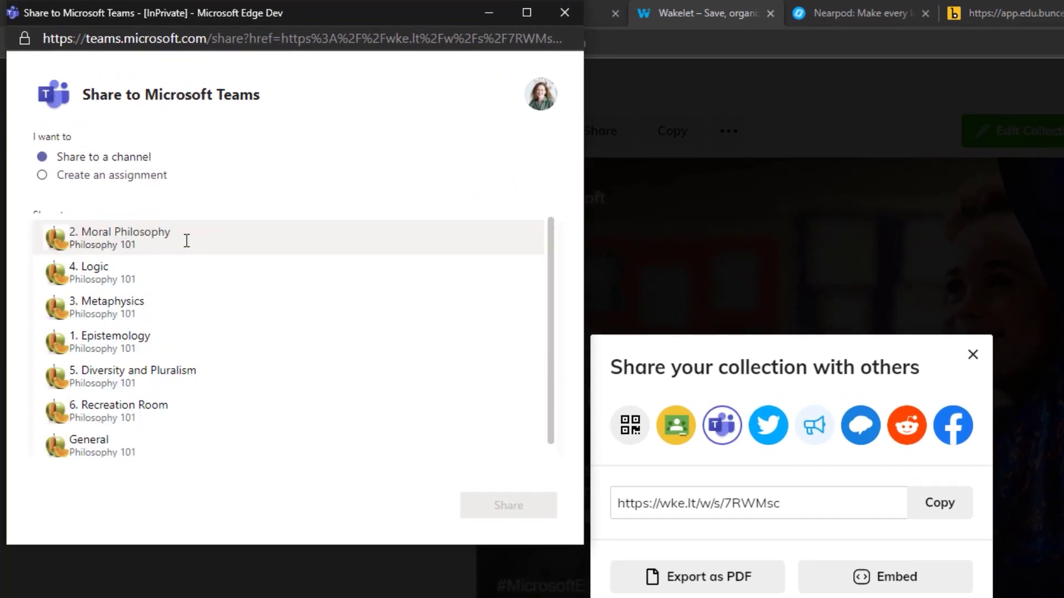
left_click(117, 308)
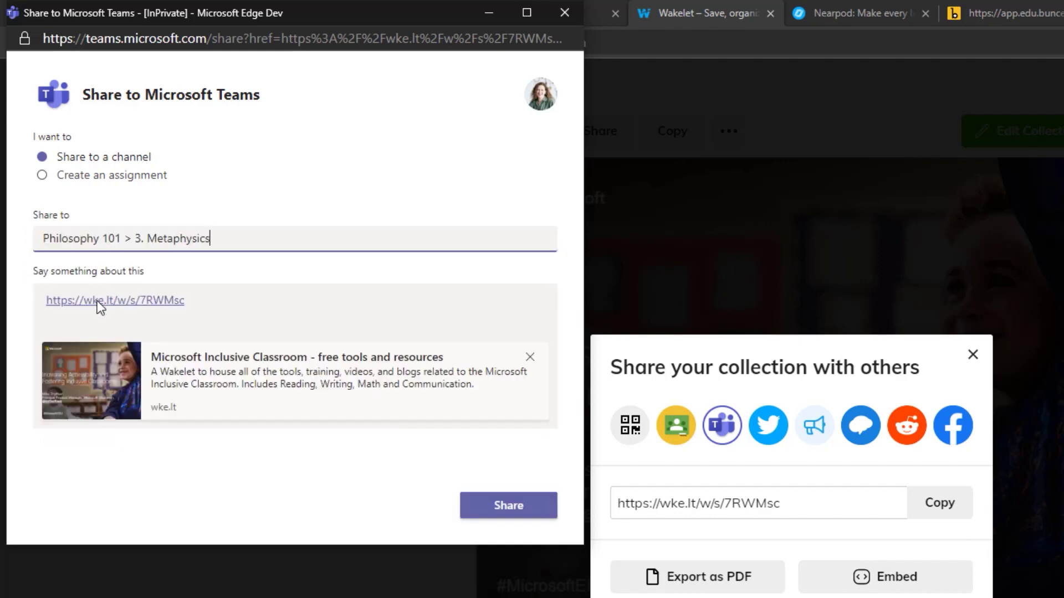
left_click(517, 515)
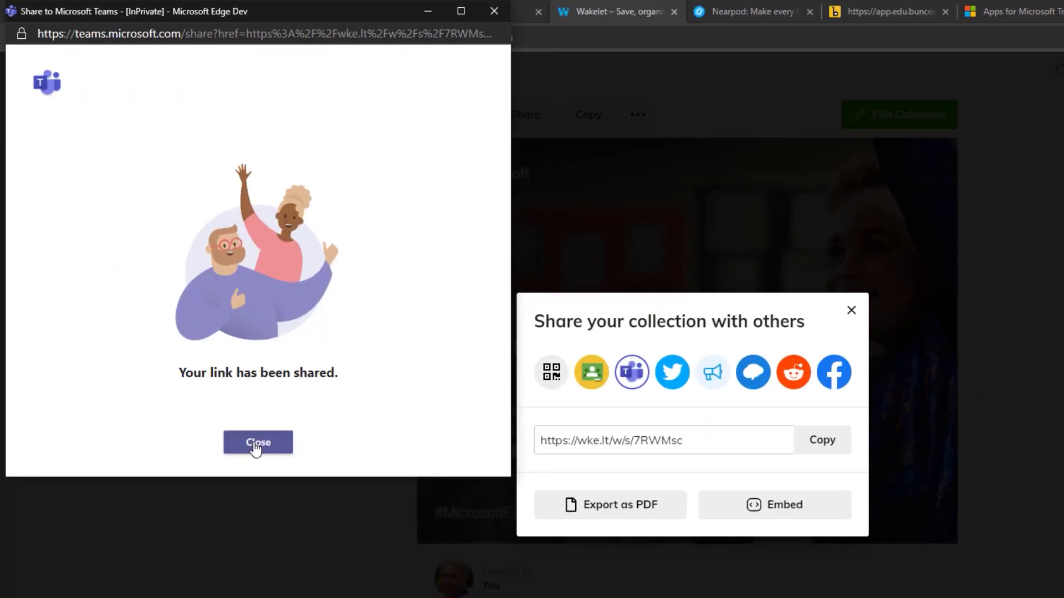
left_click(254, 441)
View the Wakelet post in the 3. Metaphysics channel, then switch to Nearpod's library
left_click(187, 9)
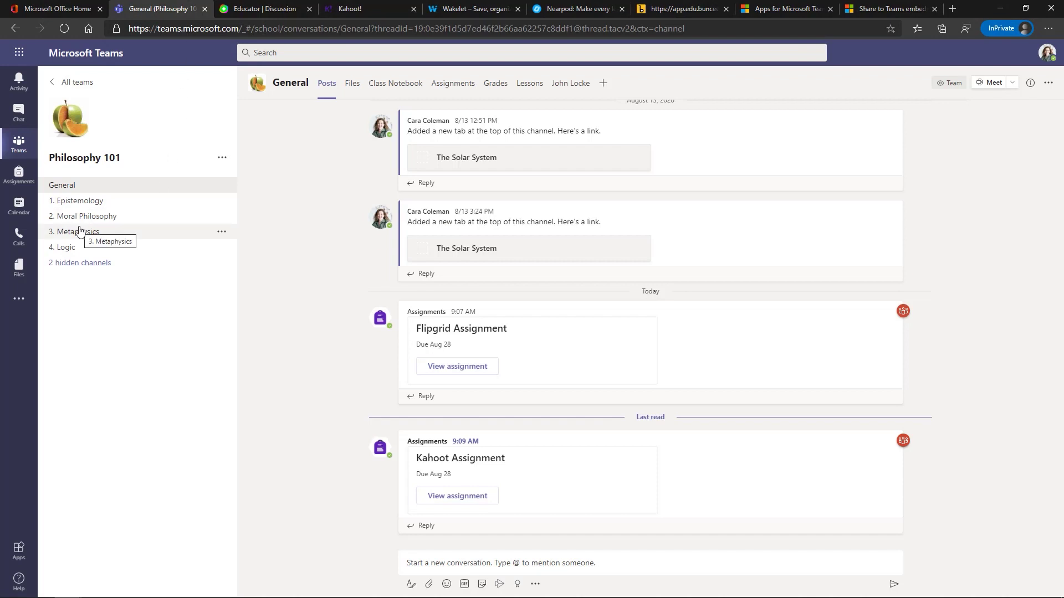
left_click(80, 231)
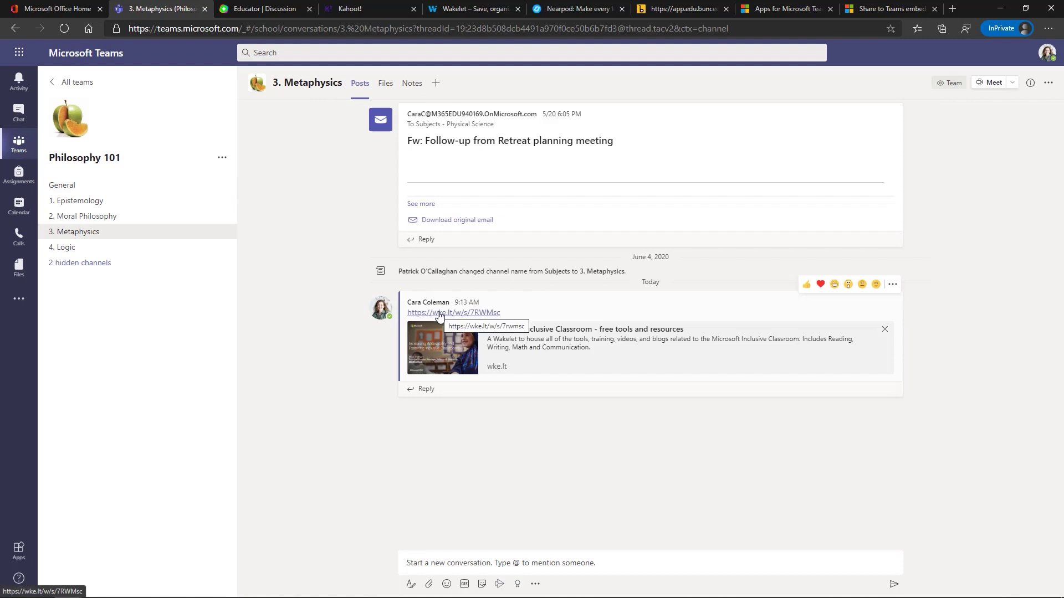
left_click(580, 7)
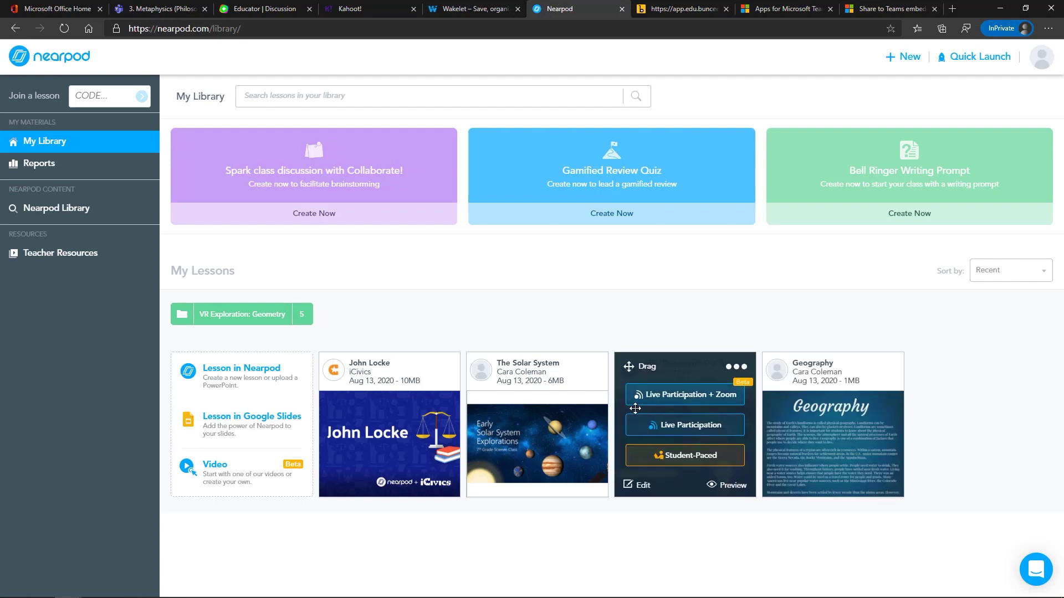
Launch the John Locke lesson as a Live Participation session and share its join link to Microsoft Teams
mouse_move(381, 431)
left_click(380, 430)
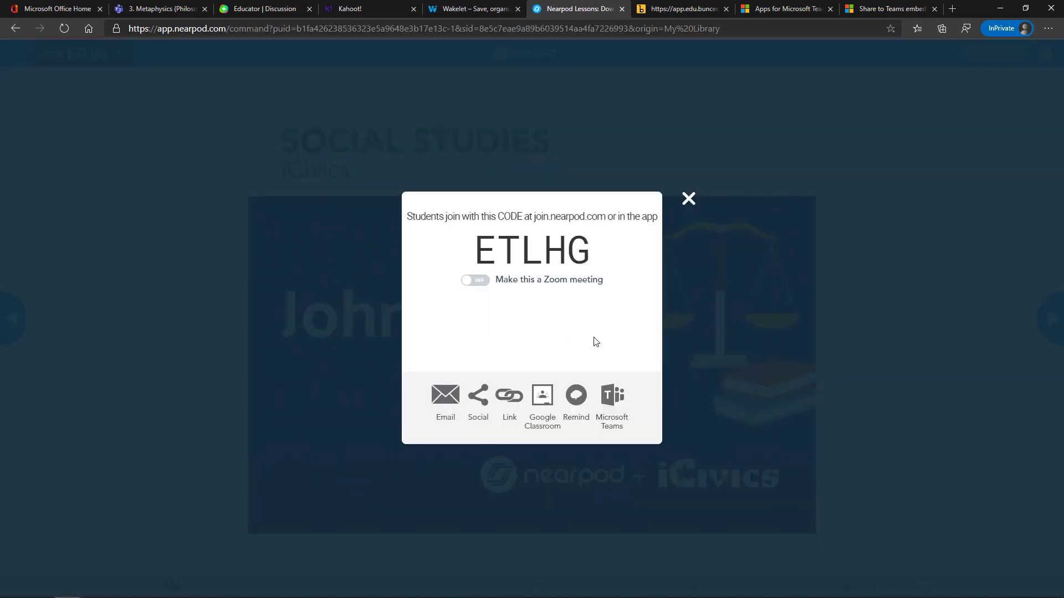
left_click(614, 402)
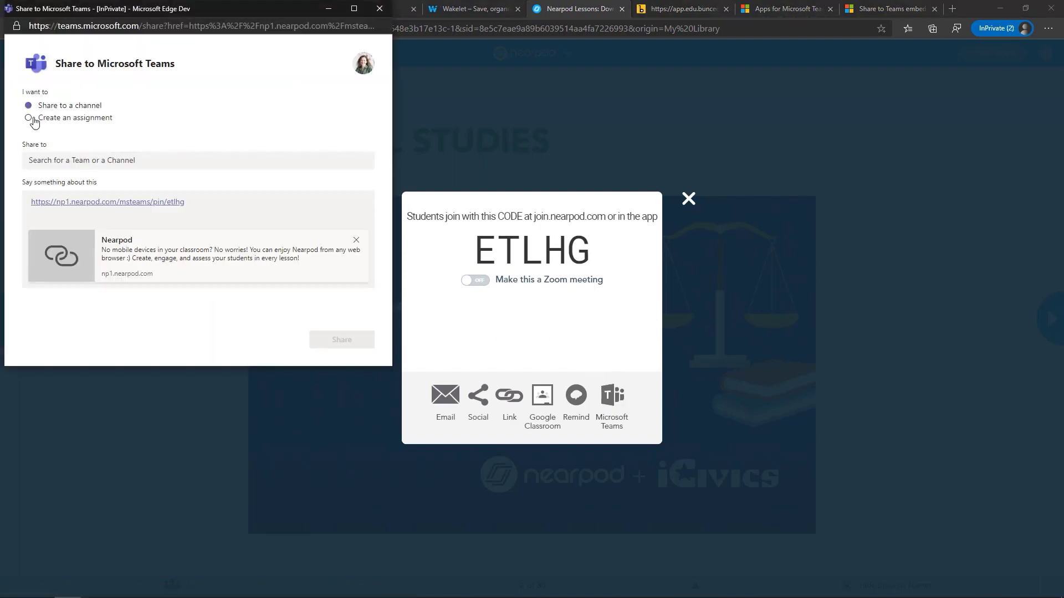
Assign the Nearpod lesson to Philosophy 101 as 'Please record a Flipgrid explaining your love of OneNote' for 100 points
left_click(32, 119)
left_click(97, 164)
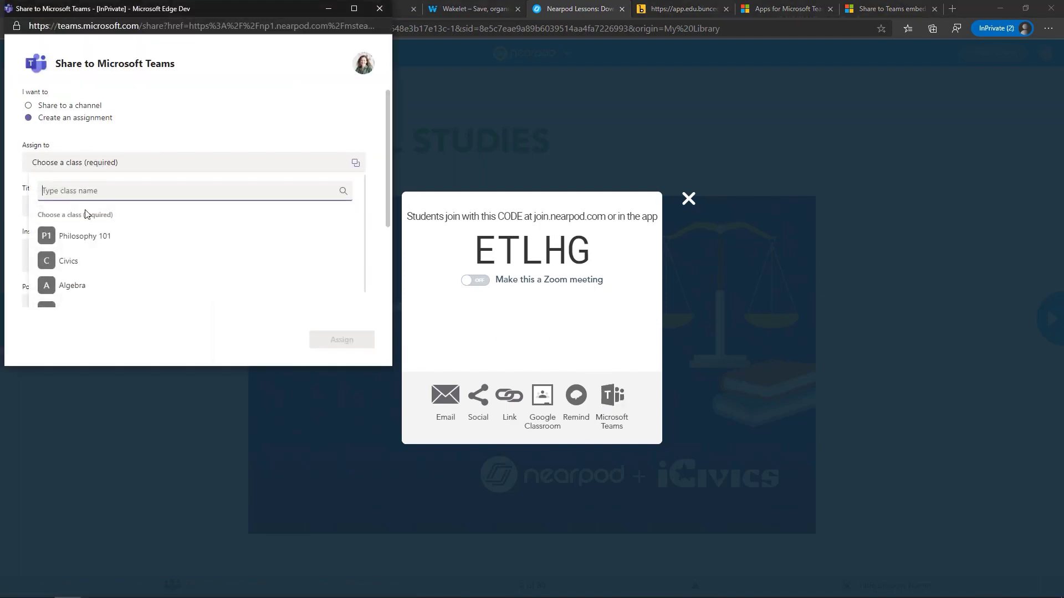
left_click(90, 236)
left_click(75, 207)
type("Please record a Flipgrid explaining your love of OneNote")
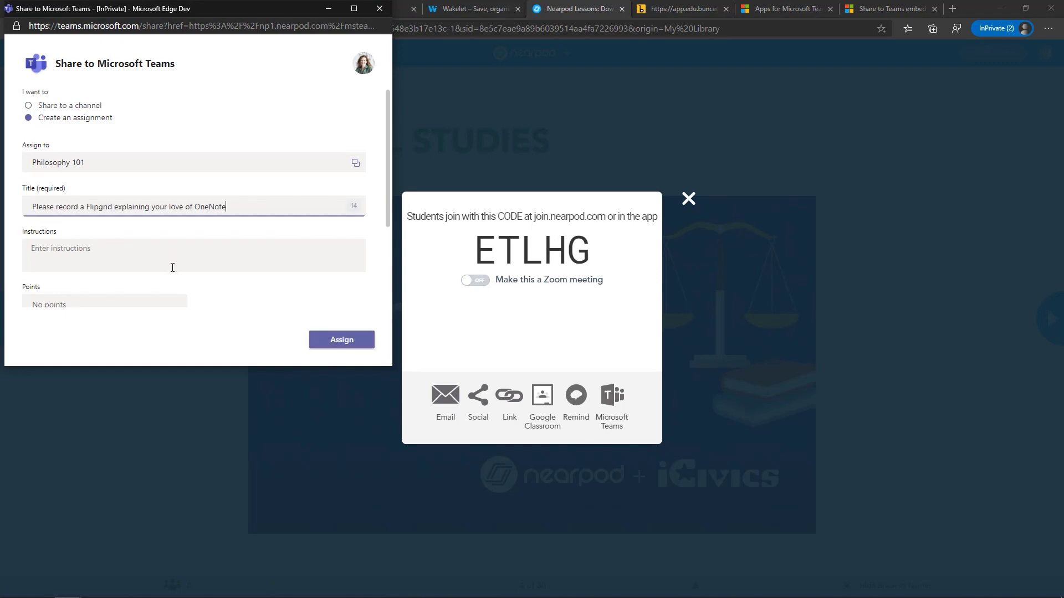
scroll(166, 269, "down", 1)
left_click(159, 278)
type("100")
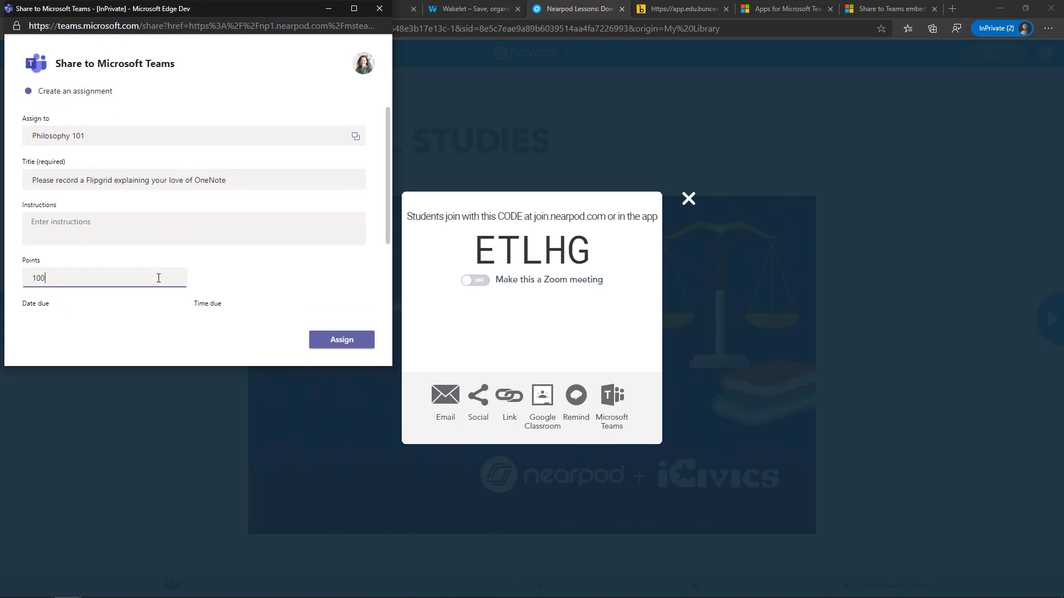
scroll(232, 299, "down", 1)
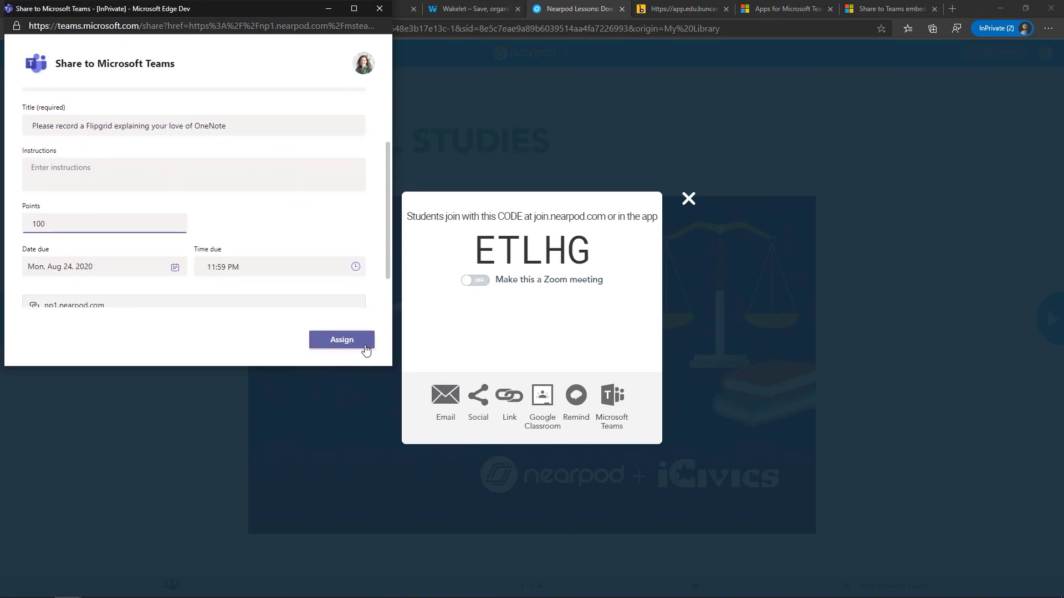
left_click(351, 346)
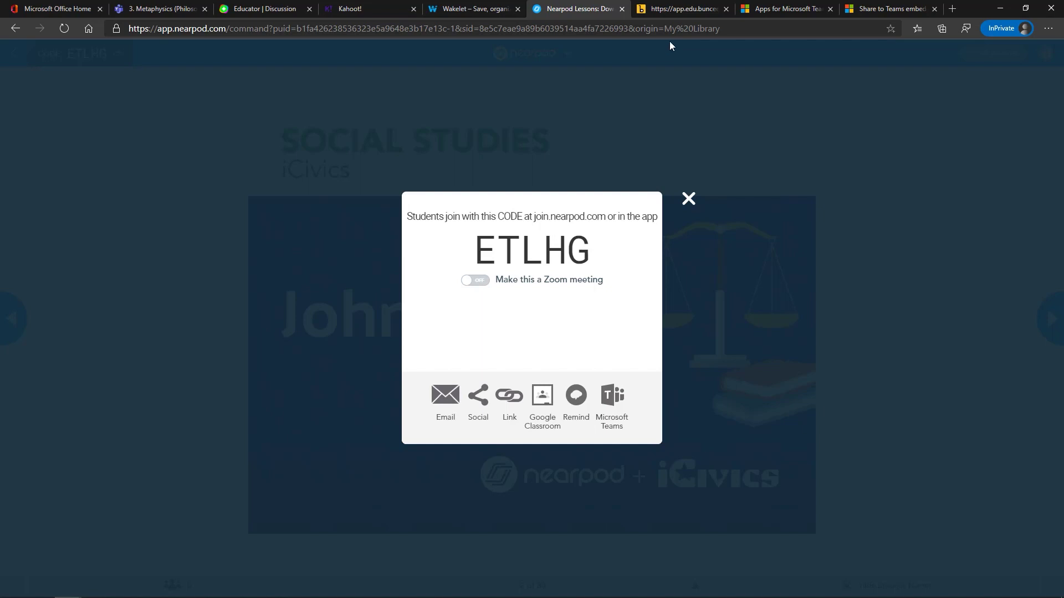
left_click(680, 9)
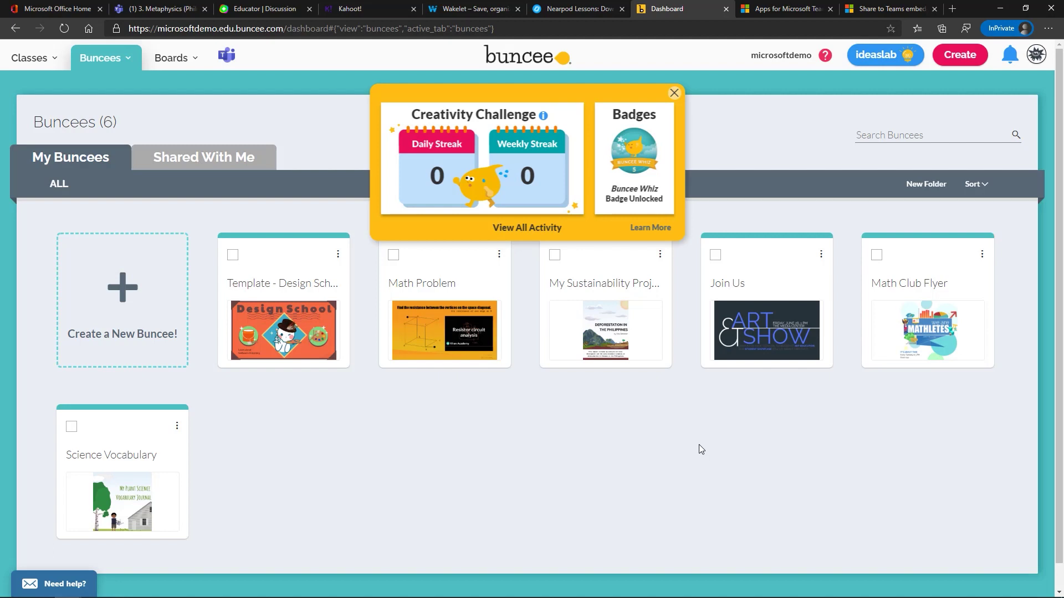
Open the Math Problem buncee and bring up its Share to Microsoft Teams window from the Social options
left_click(460, 285)
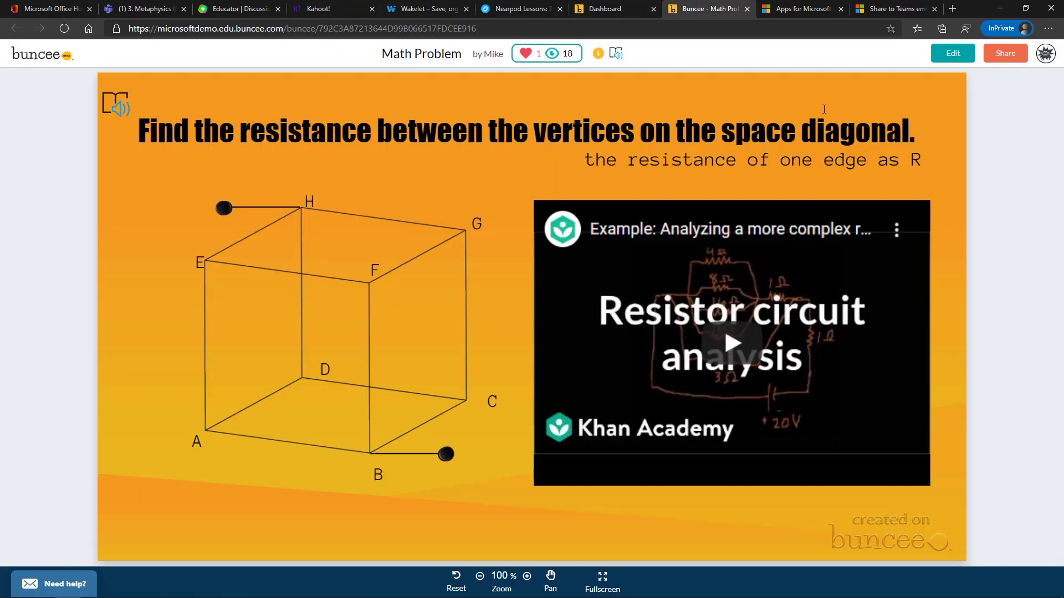
left_click(1004, 55)
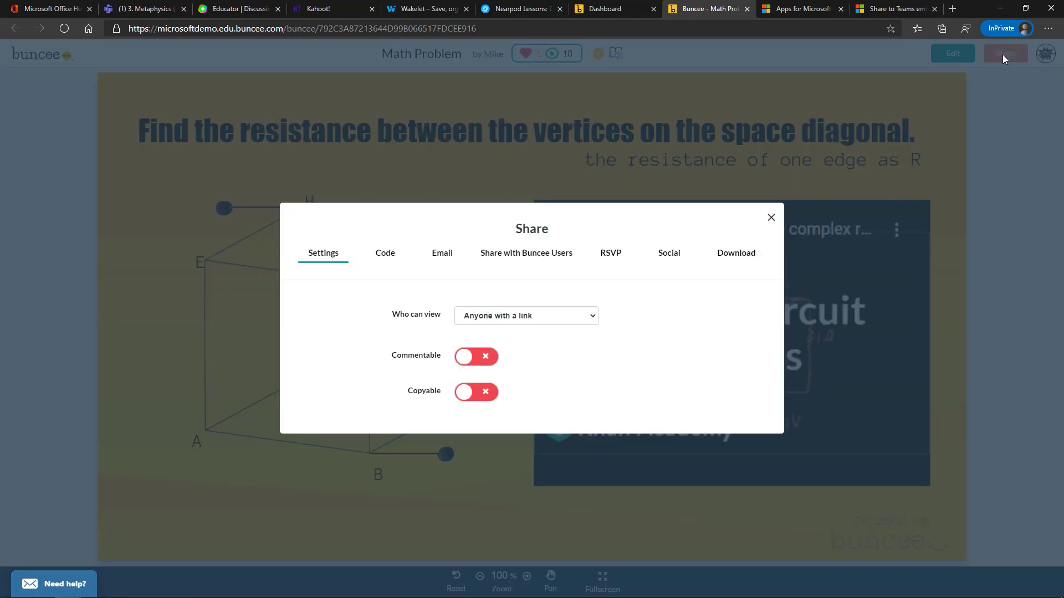
left_click(672, 261)
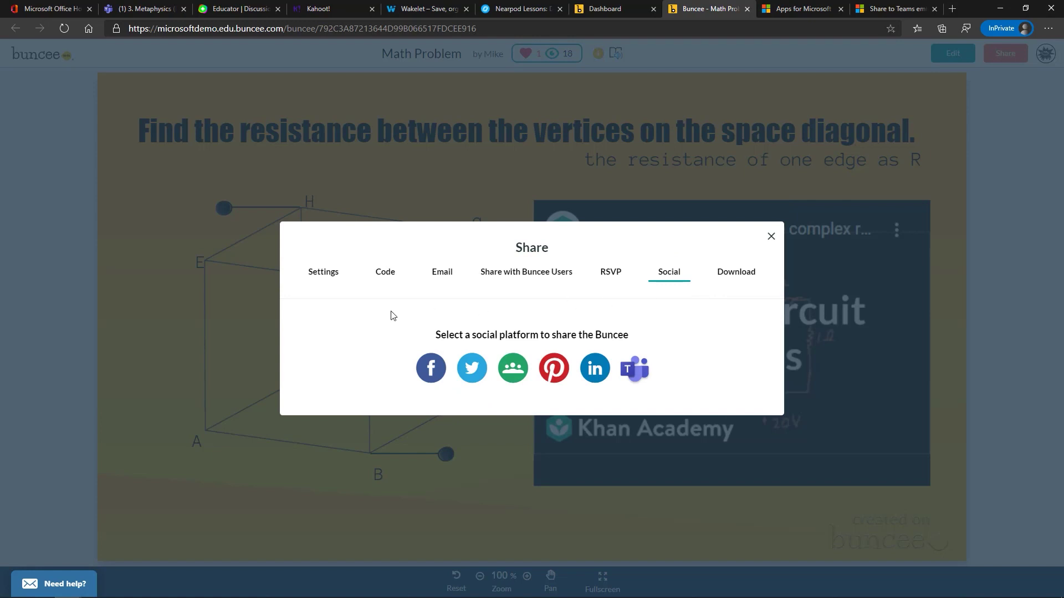
left_click(640, 372)
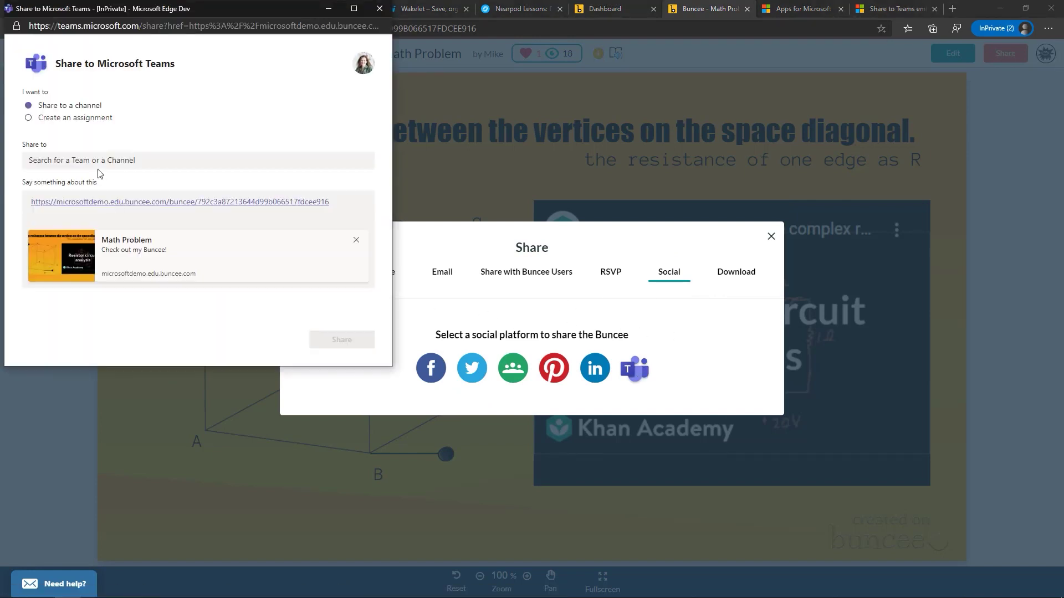
Post the Math Problem buncee link to Philosophy 101's 4. Logic channel, then close the share window
left_click(87, 158)
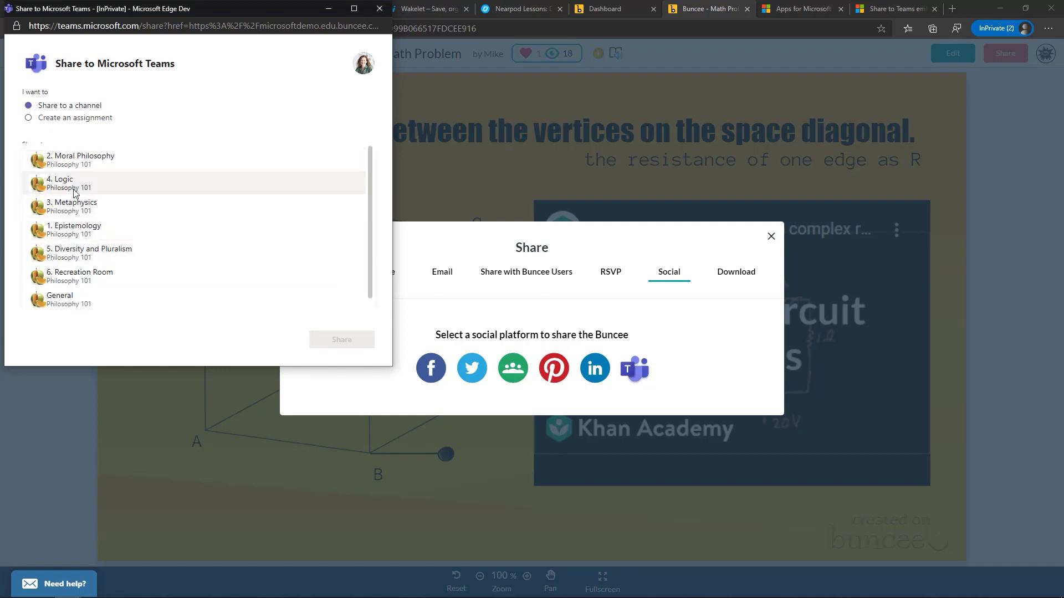
left_click(75, 184)
left_click(343, 341)
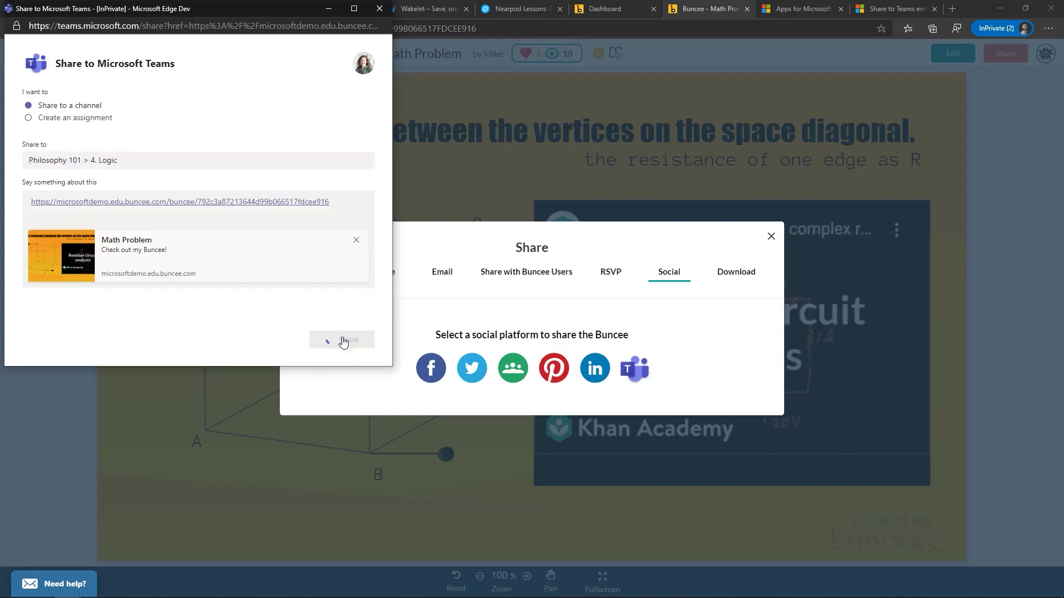
left_click(199, 340)
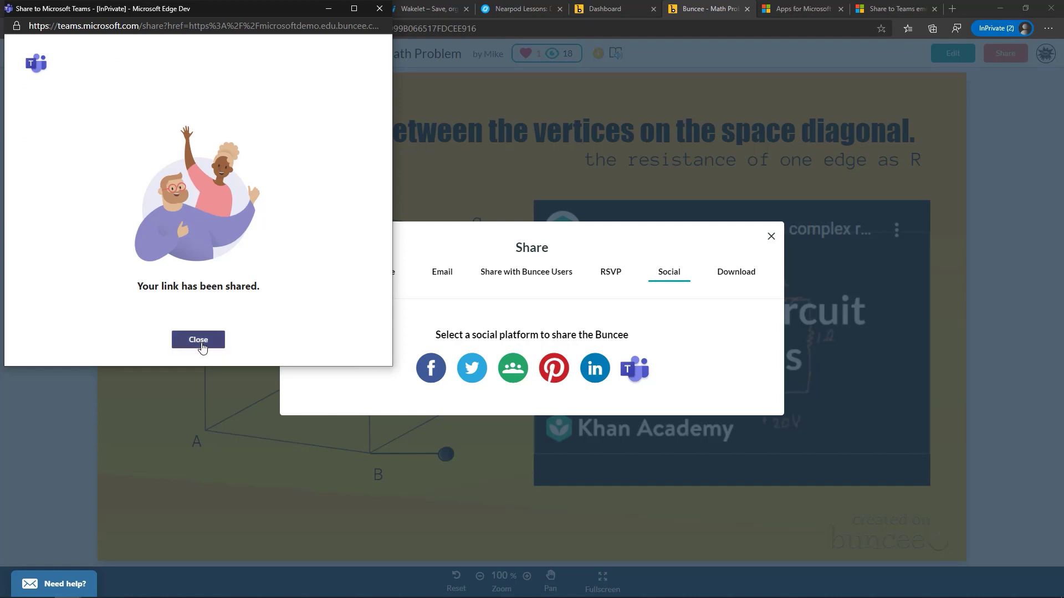
left_click(804, 8)
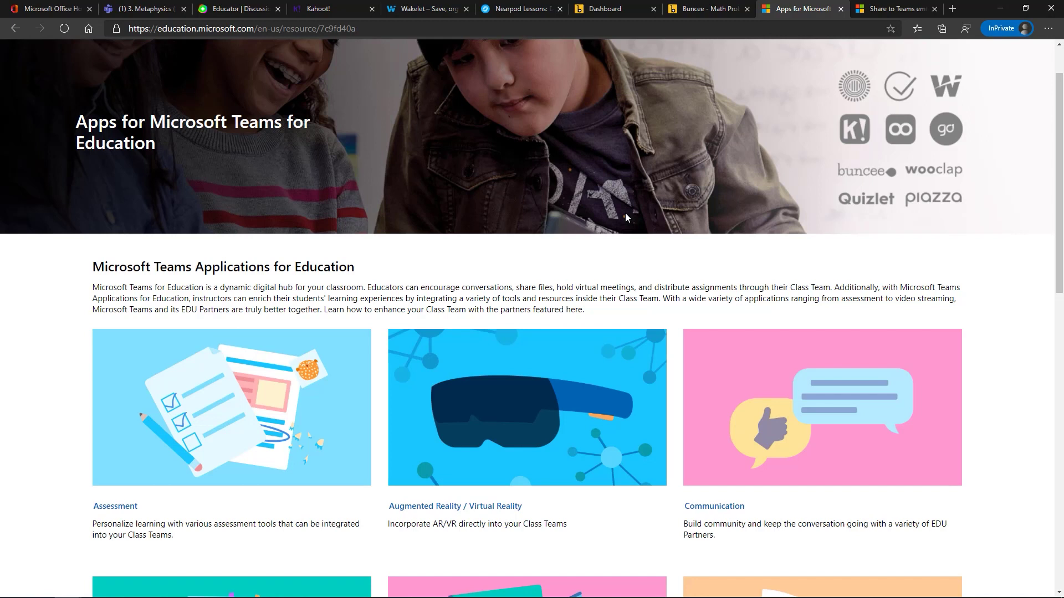
Browse the Content Creation apps page, then return to the Teams for Education apps overview
scroll(622, 331, "down", 6)
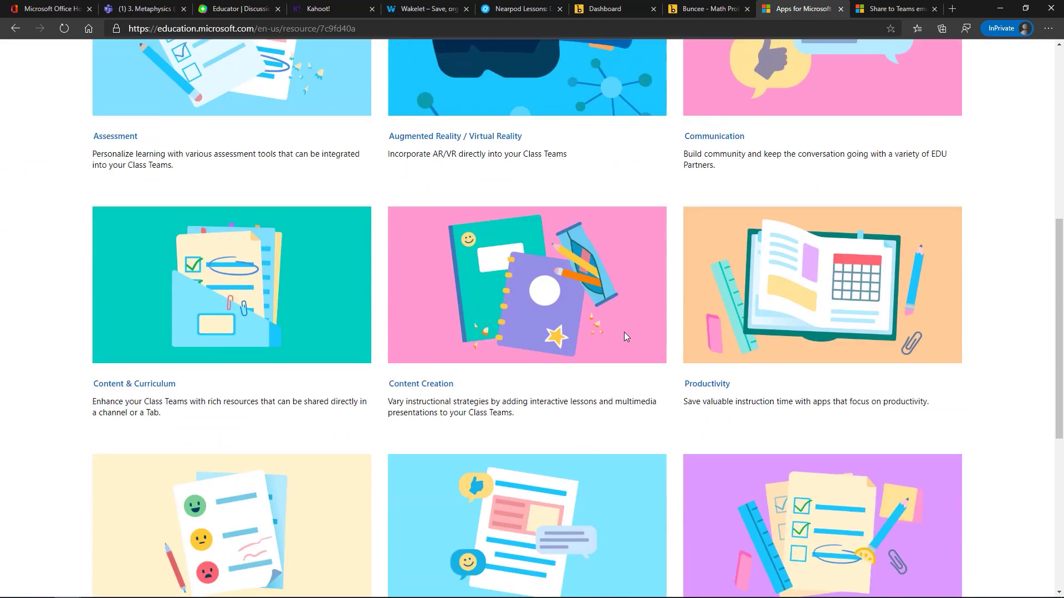
scroll(625, 333, "down", 3)
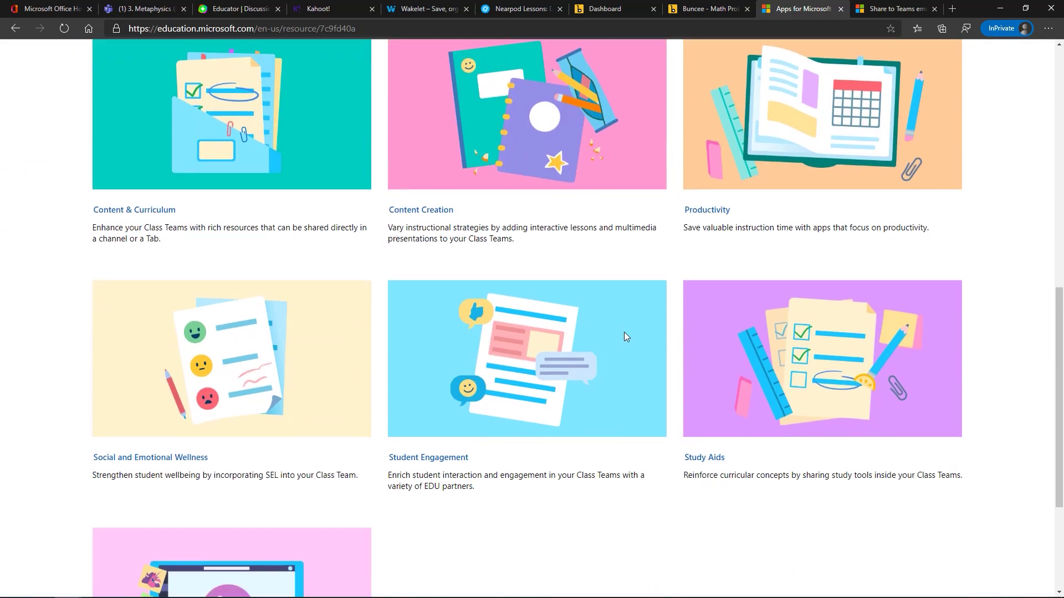
left_click(418, 215)
scroll(432, 333, "down", 4)
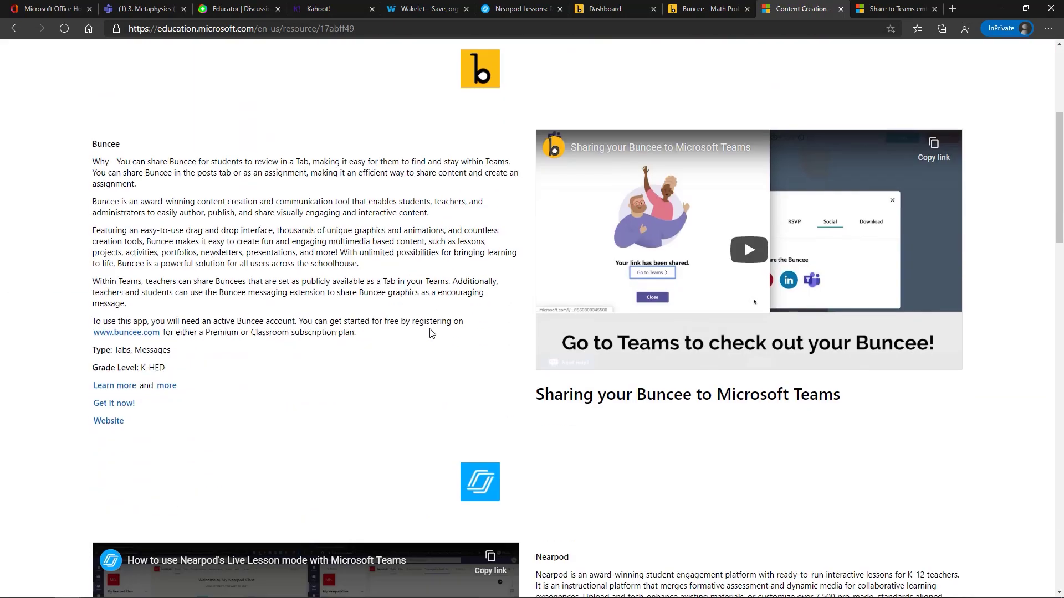
scroll(432, 333, "down", 10)
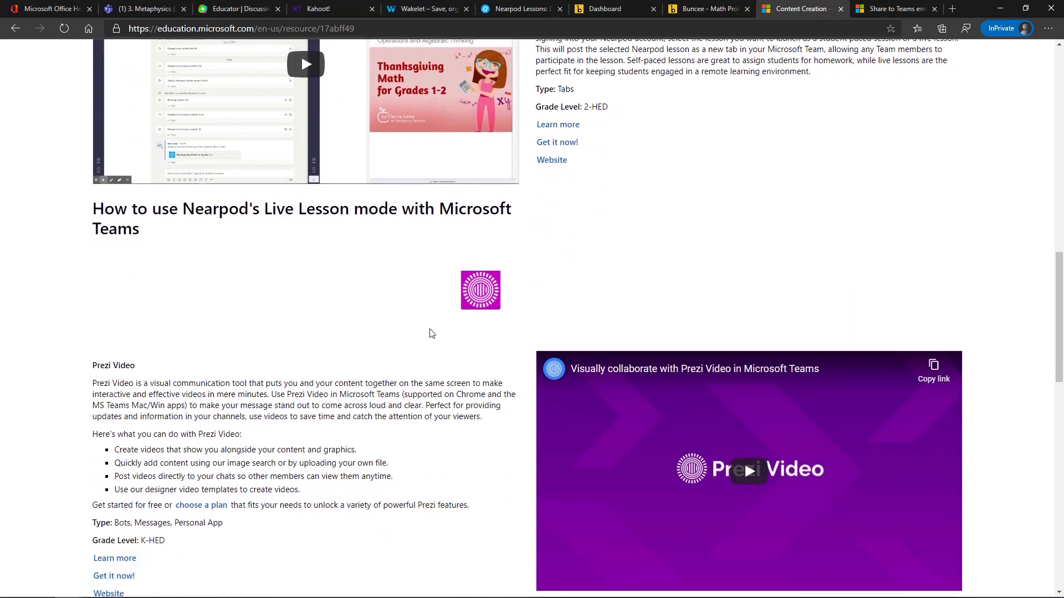
scroll(431, 333, "down", 9)
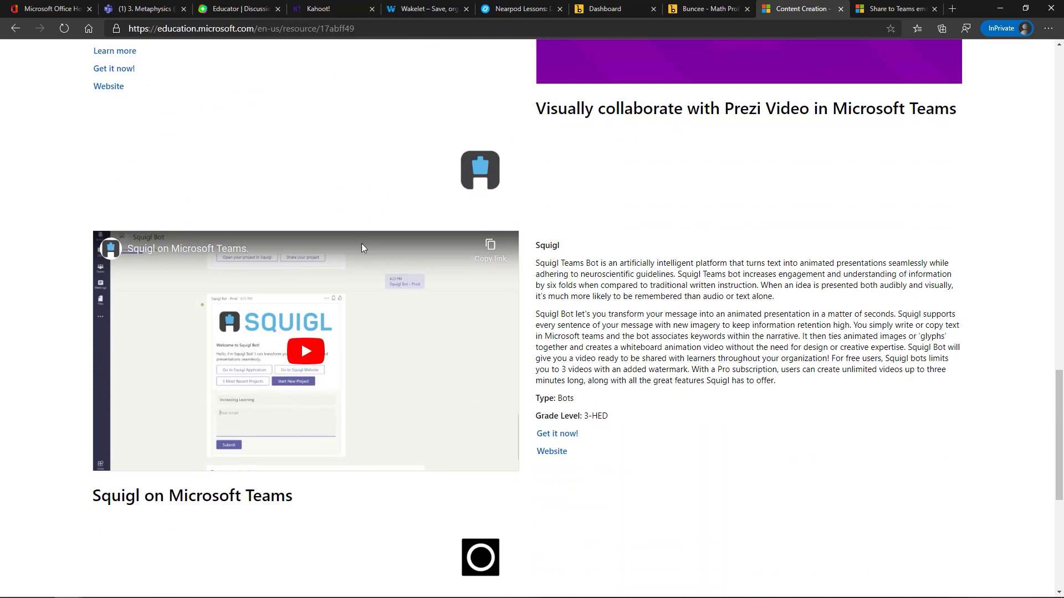
scroll(343, 233, "up", 8)
left_click(16, 28)
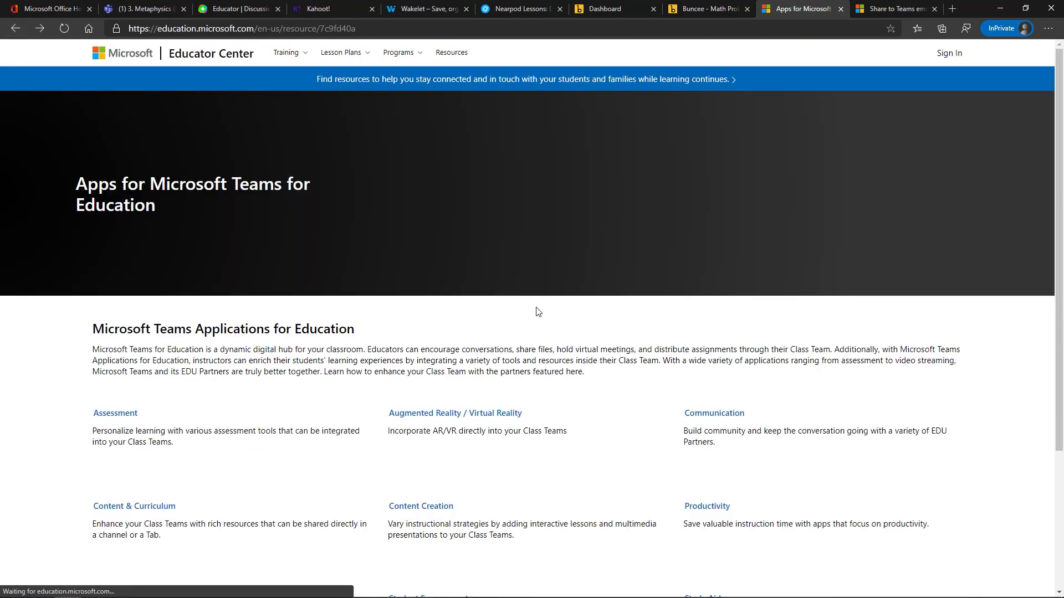
Browse the Assessment apps page, then return to the apps overview and look over its categories
scroll(446, 304, "down", 5)
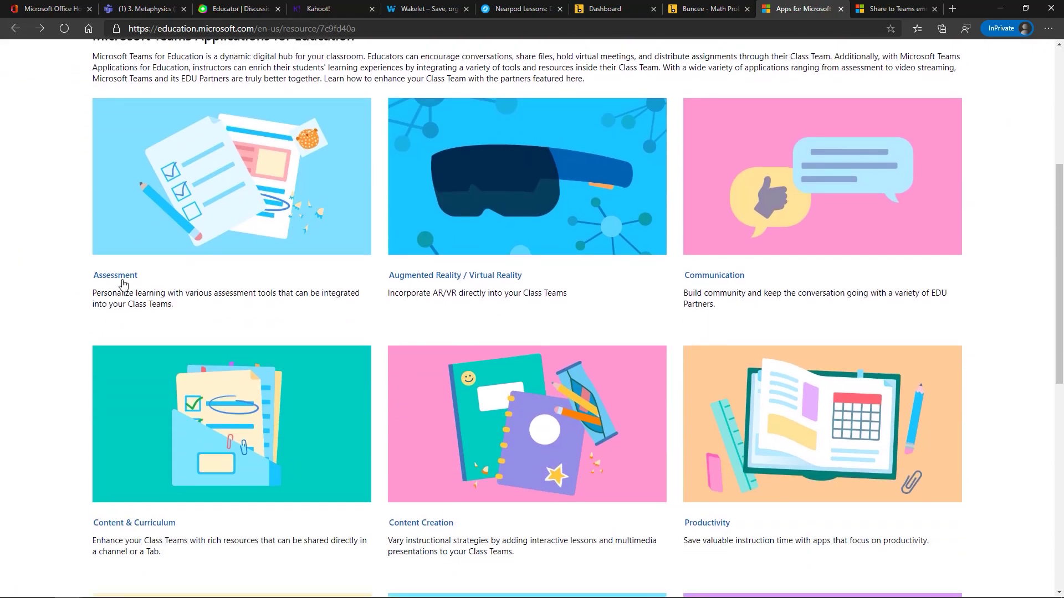
left_click(121, 278)
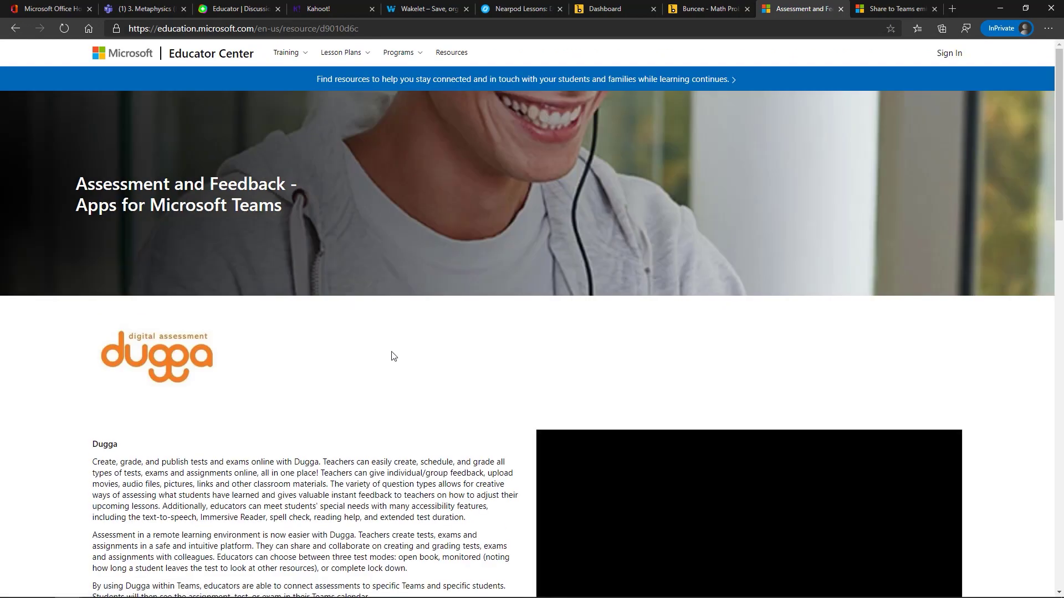
scroll(416, 379, "down", 2)
scroll(415, 379, "down", 10)
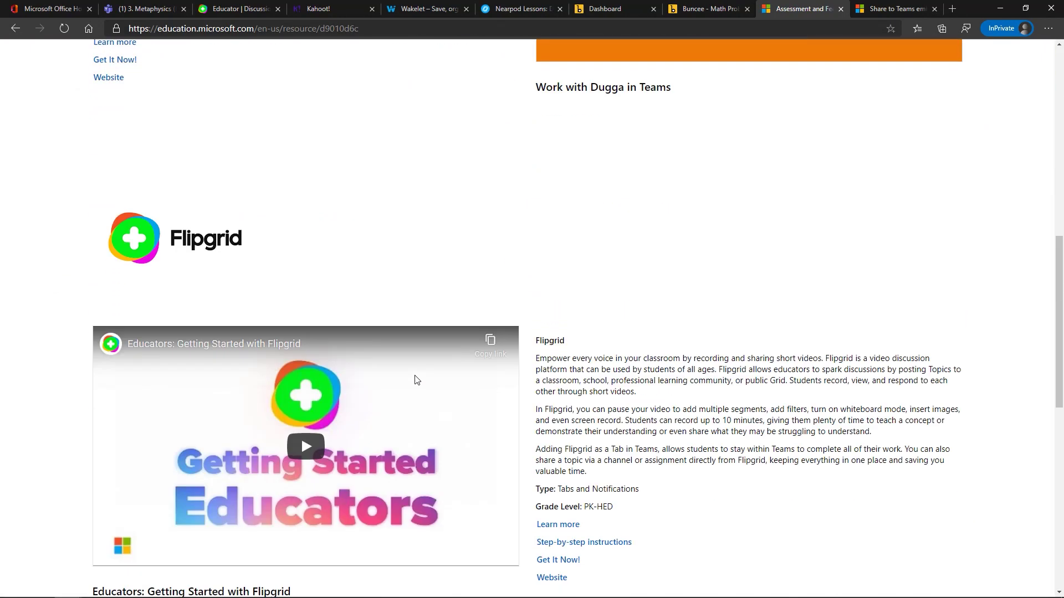
scroll(196, 195, "up", 7)
left_click(16, 29)
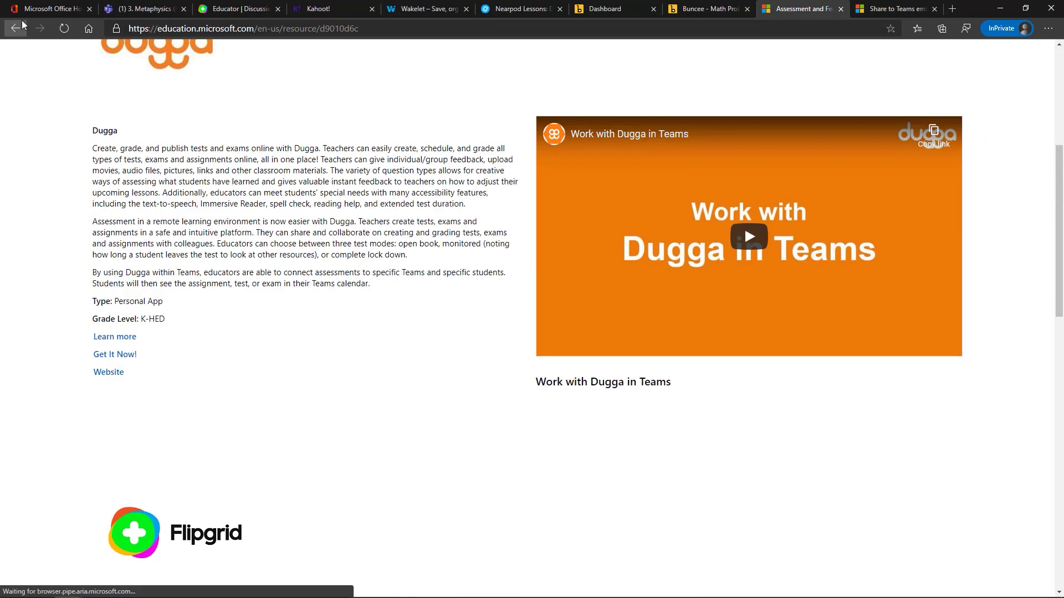
scroll(537, 389, "down", 10)
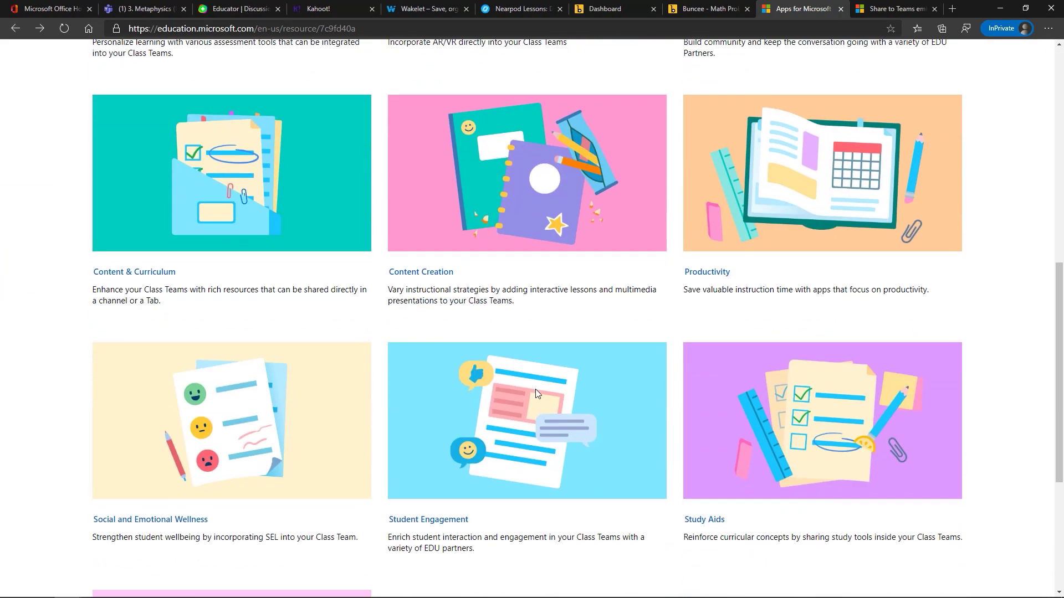
scroll(536, 389, "up", 10)
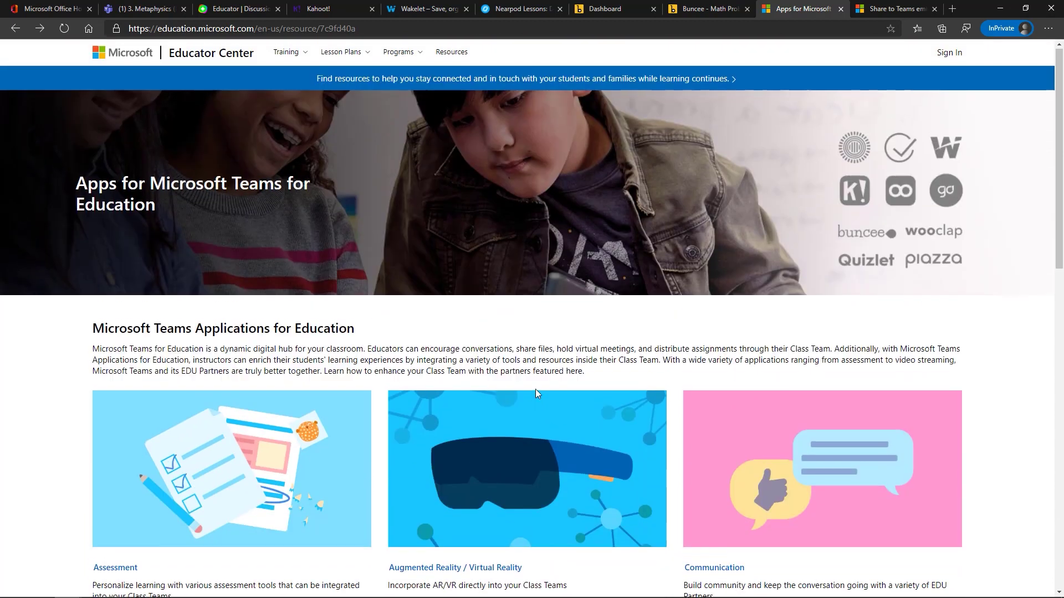
left_click(897, 8)
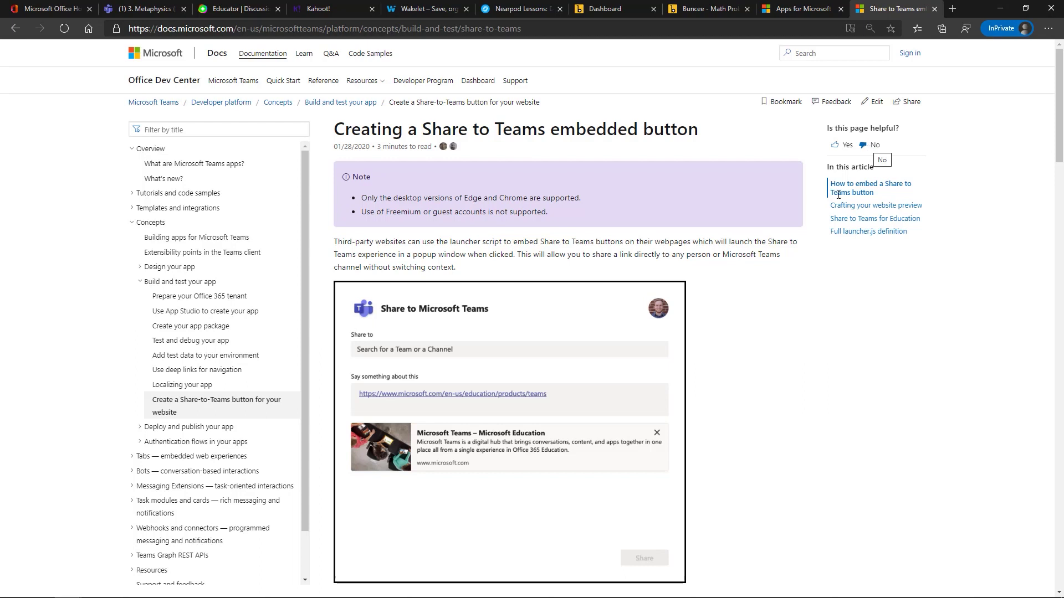
Scroll the Share to Teams article down to the 'How to embed a Share to Teams button' section
scroll(838, 391, "down", 8)
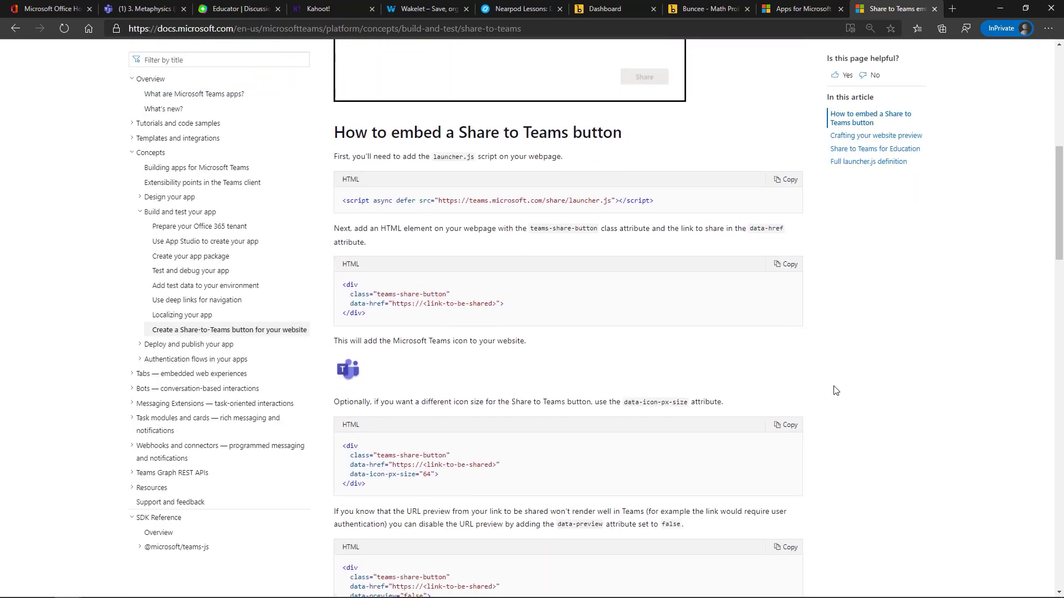